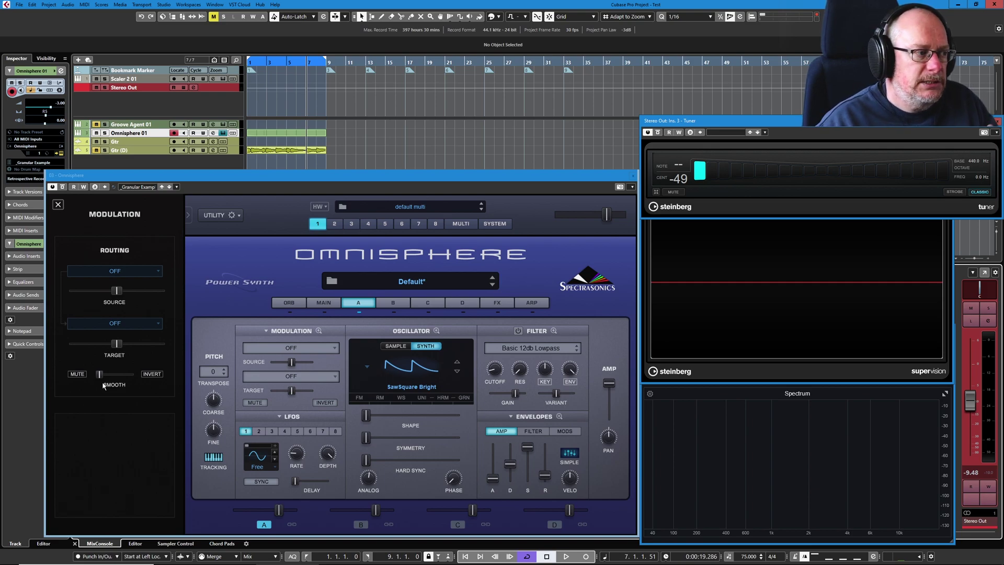
# Route the Wheel to the oscillator's Pitch Coarse in the first modulation slot and raise its smoothing to maximum
pyautogui.click(290, 347)
pyautogui.click(314, 174)
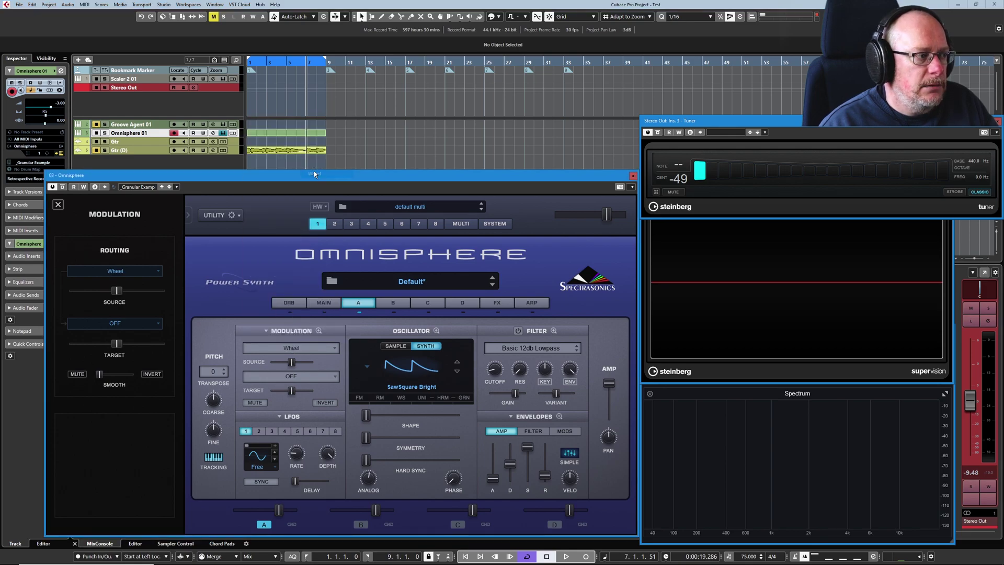
pyautogui.click(298, 376)
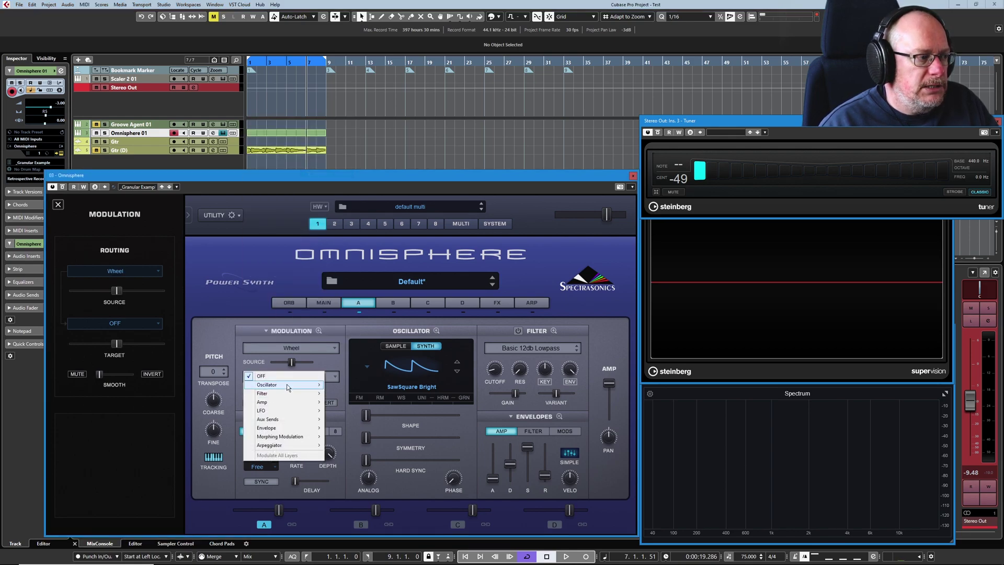
pyautogui.moveTo(286, 384)
pyautogui.click(351, 170)
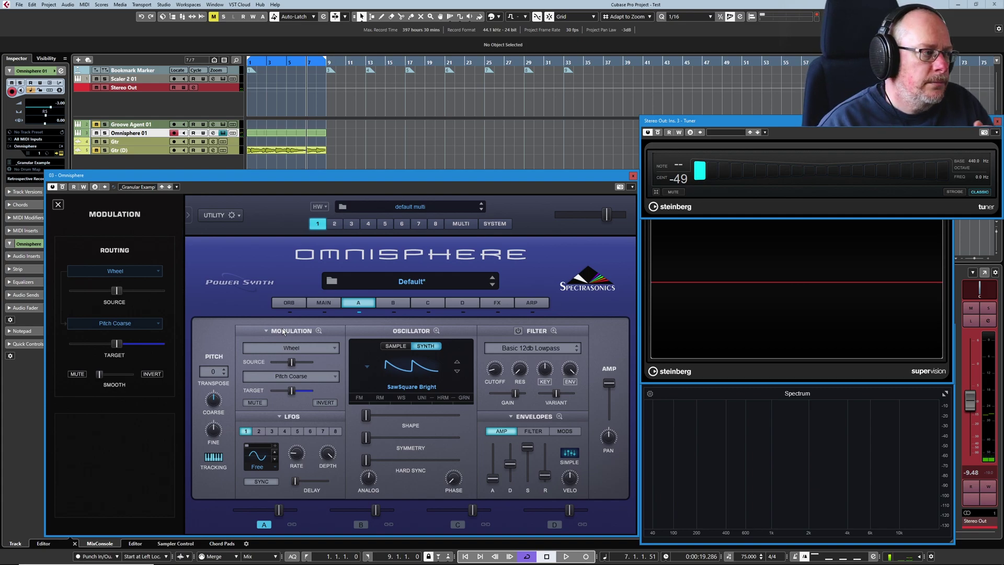
pyautogui.moveTo(99, 375); pyautogui.dragTo(143, 385)
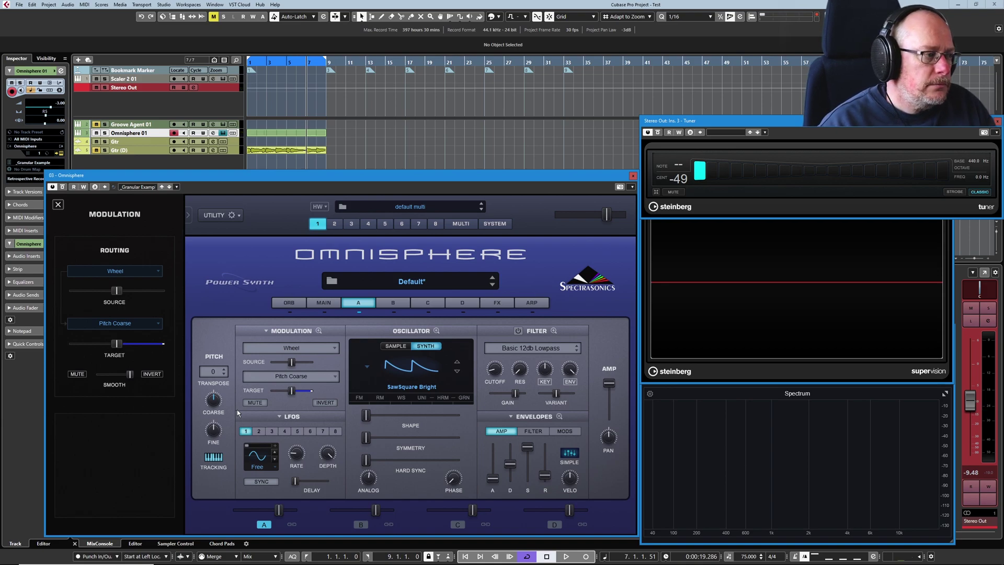
# Change the modulation source to Random 1 and compare minimum with maximum smoothing on the coarse pitch
pyautogui.click(303, 348)
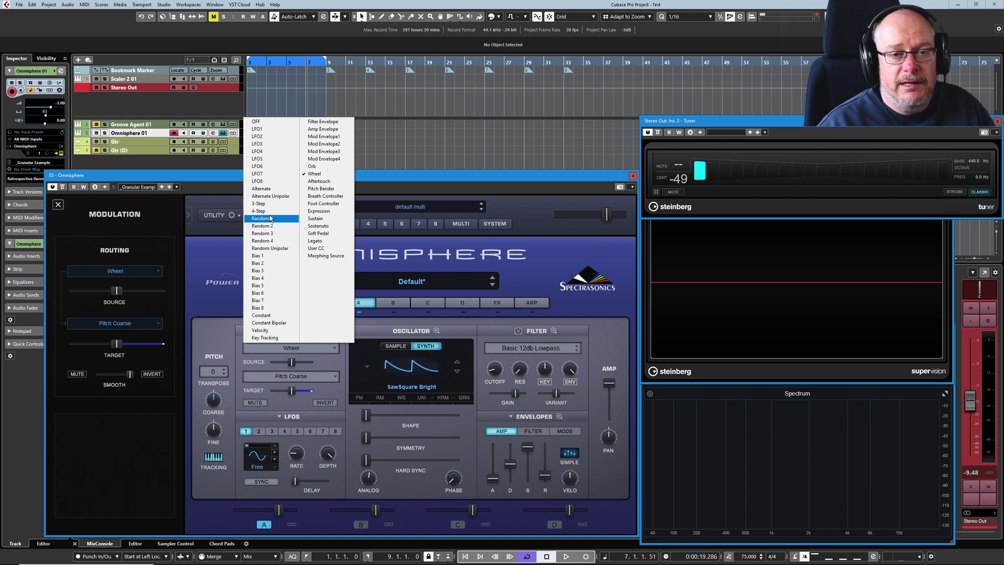
pyautogui.click(271, 218)
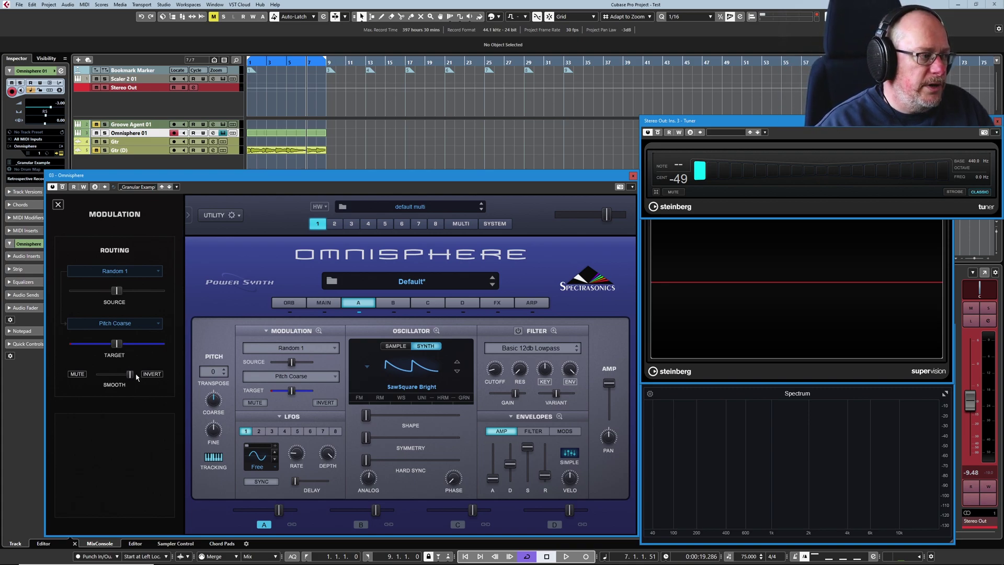
pyautogui.moveTo(130, 374); pyautogui.dragTo(99, 374)
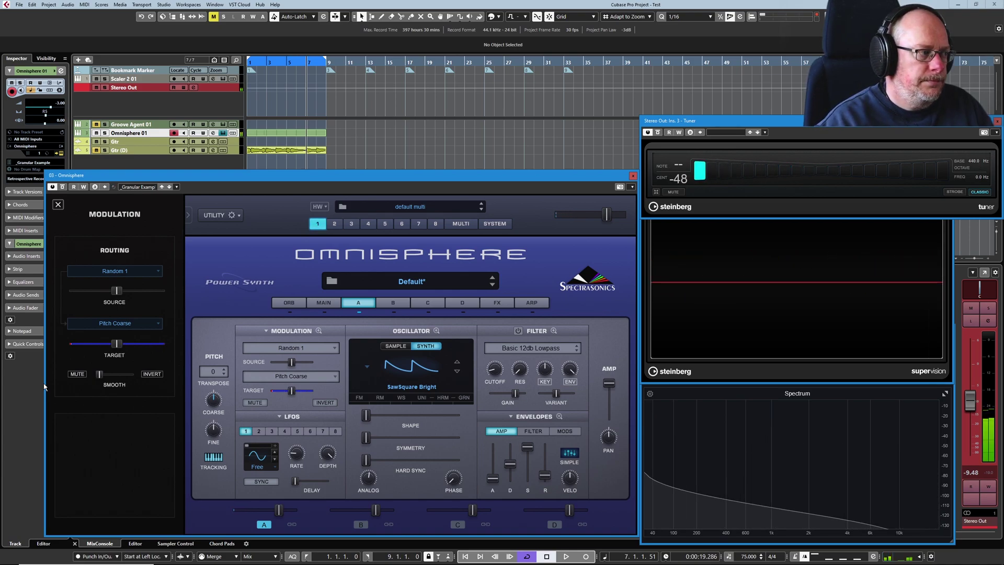
pyautogui.moveTo(100, 374); pyautogui.dragTo(164, 382)
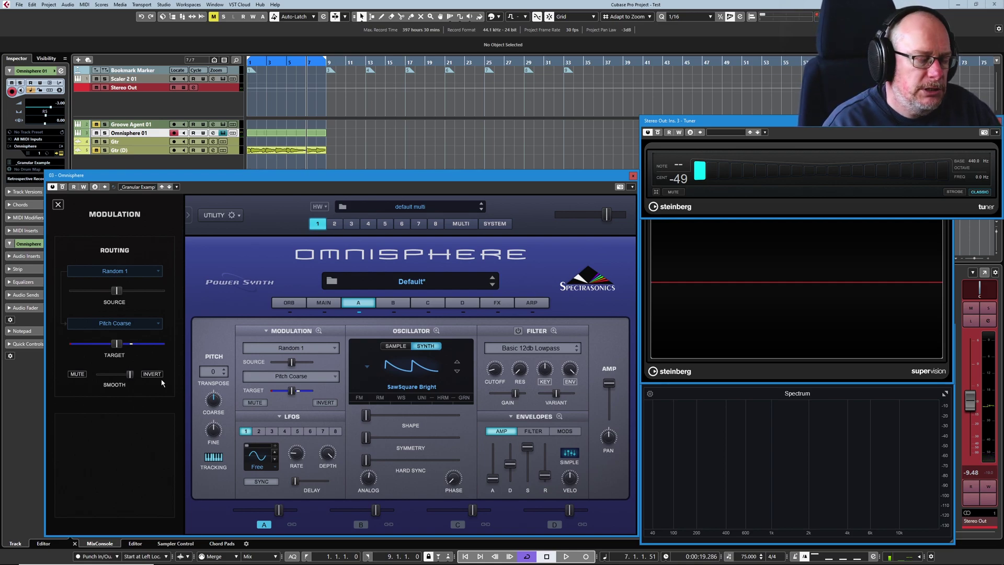
# Switch the modulation source to Bias 1 and show that modulation's settings for the coarse pitch knob
pyautogui.click(282, 347)
pyautogui.click(270, 256)
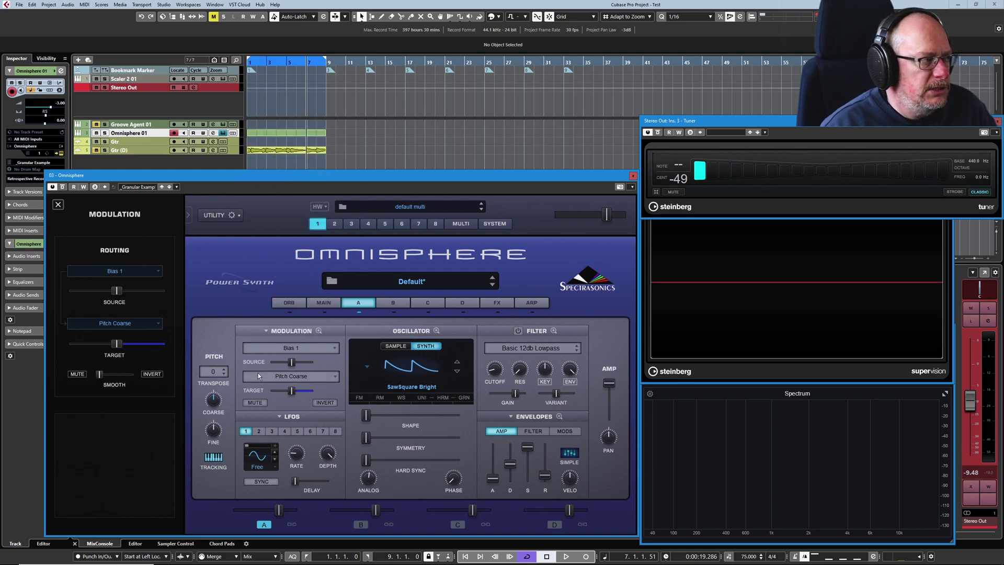
pyautogui.rightClick(213, 400)
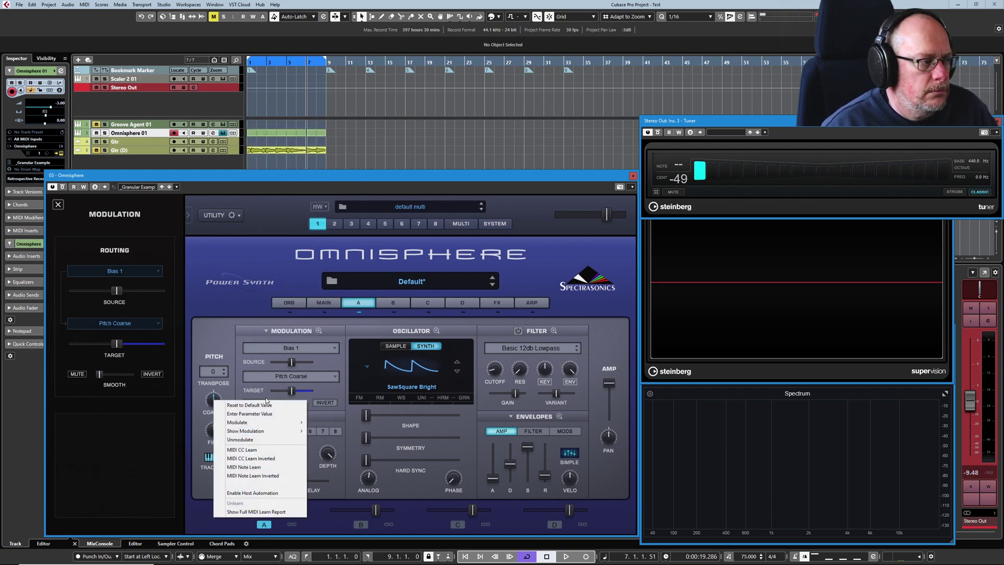
pyautogui.moveTo(269, 430)
pyautogui.click(328, 432)
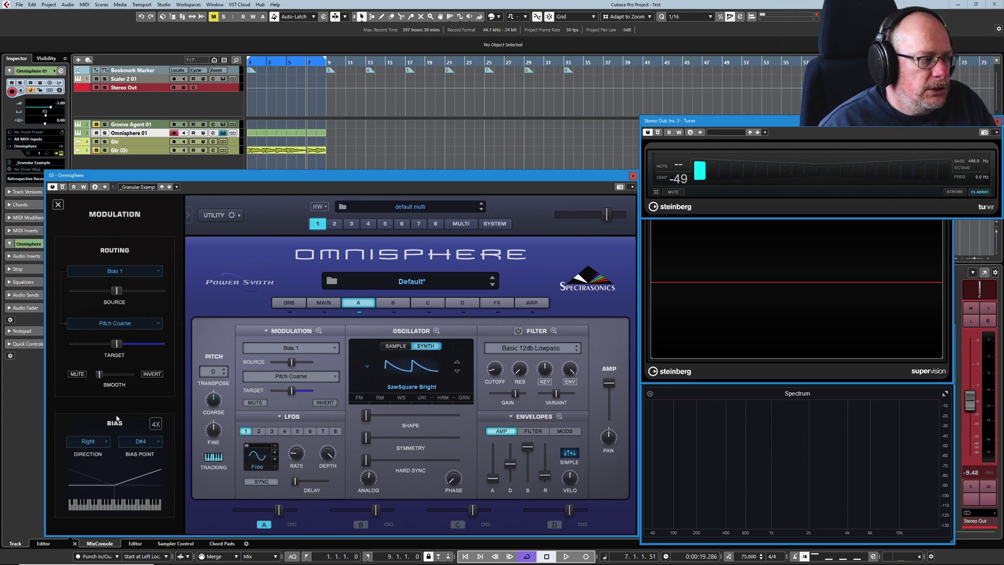
# Set the bias point to C3 and toggle the routing's mute on and off to compare the pitch
pyautogui.click(140, 442)
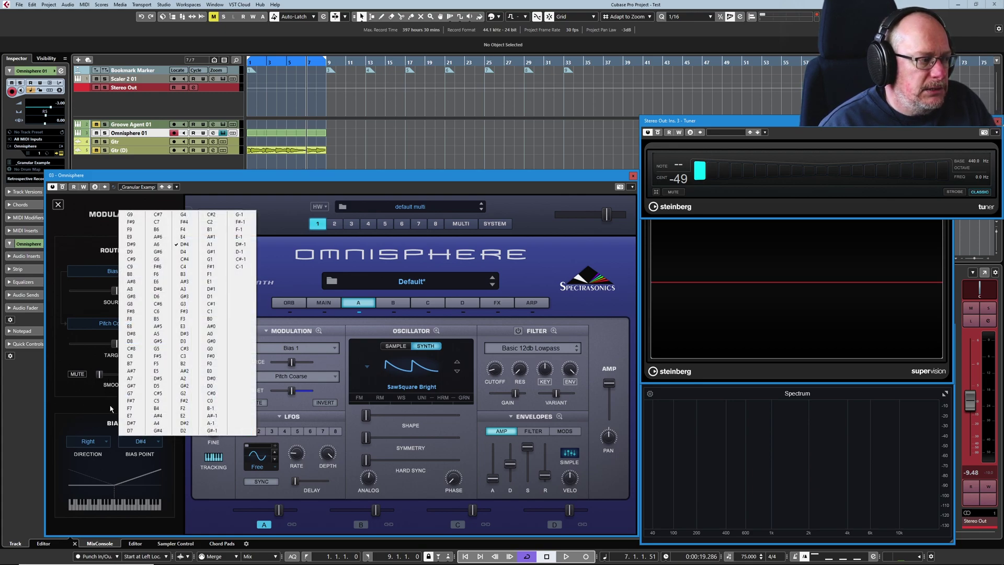
pyautogui.click(183, 356)
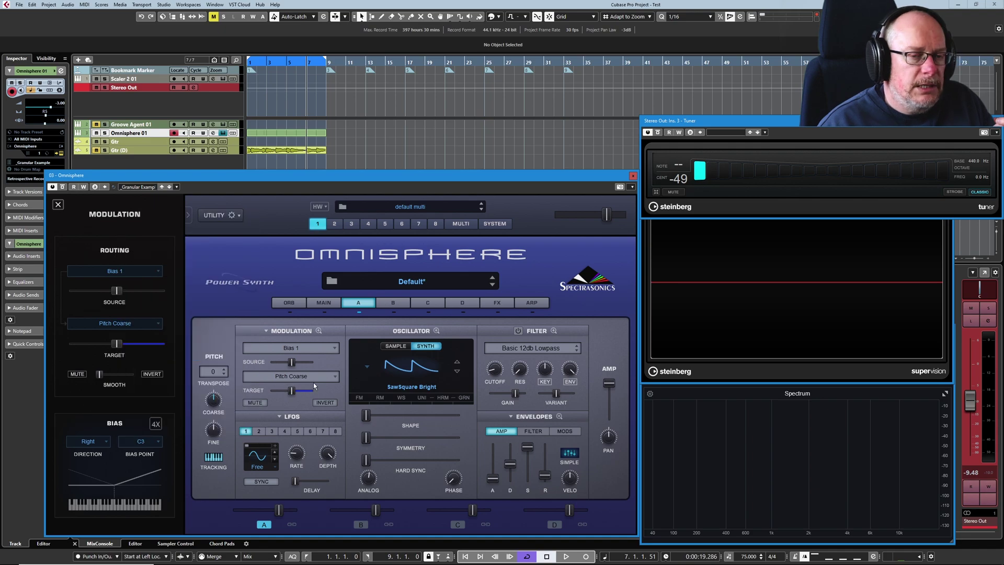
pyautogui.click(142, 443)
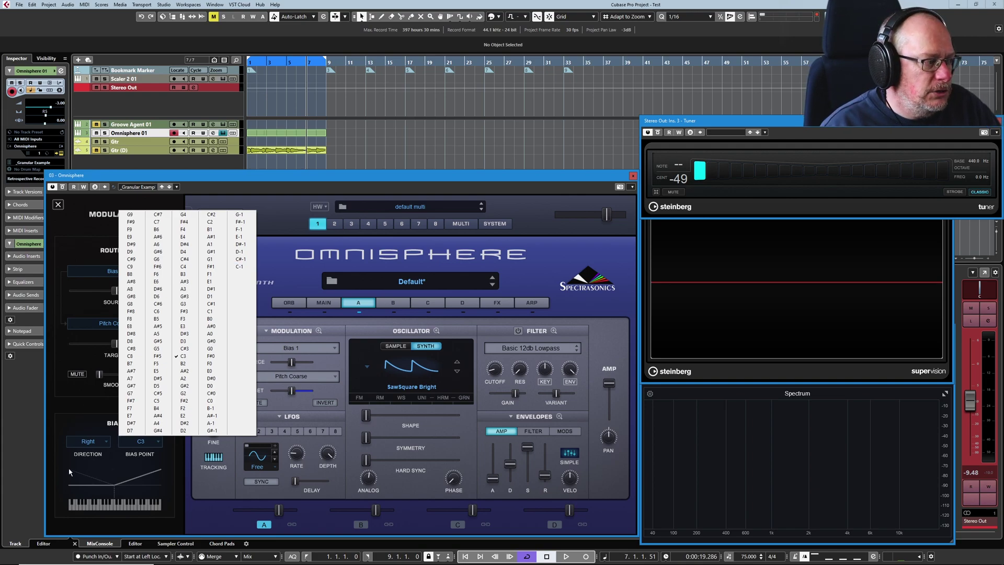
pyautogui.click(69, 411)
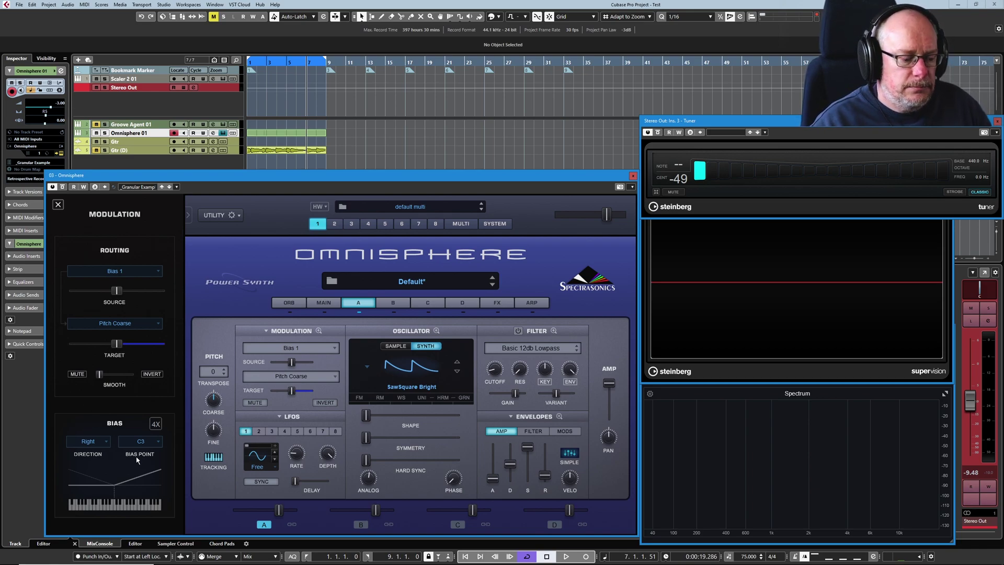
pyautogui.click(254, 402)
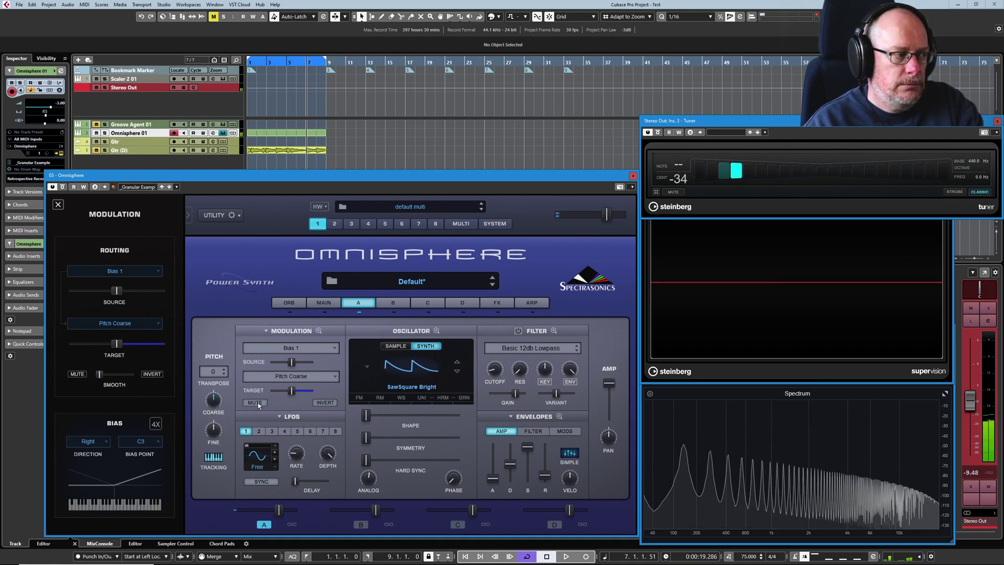
pyautogui.click(255, 402)
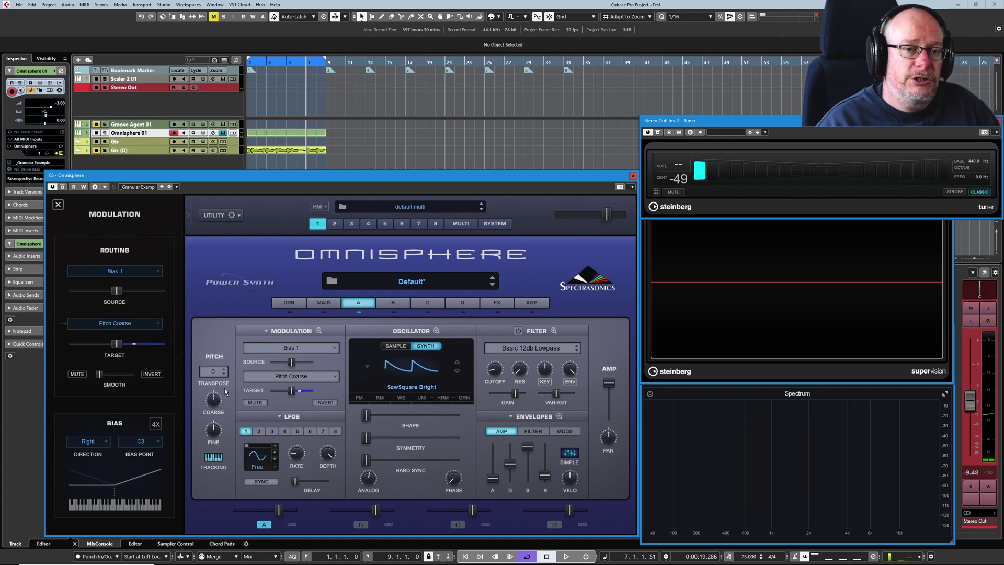
# Enable the 4X multiplier for Bias 1 and set its direction to Left
pyautogui.click(156, 425)
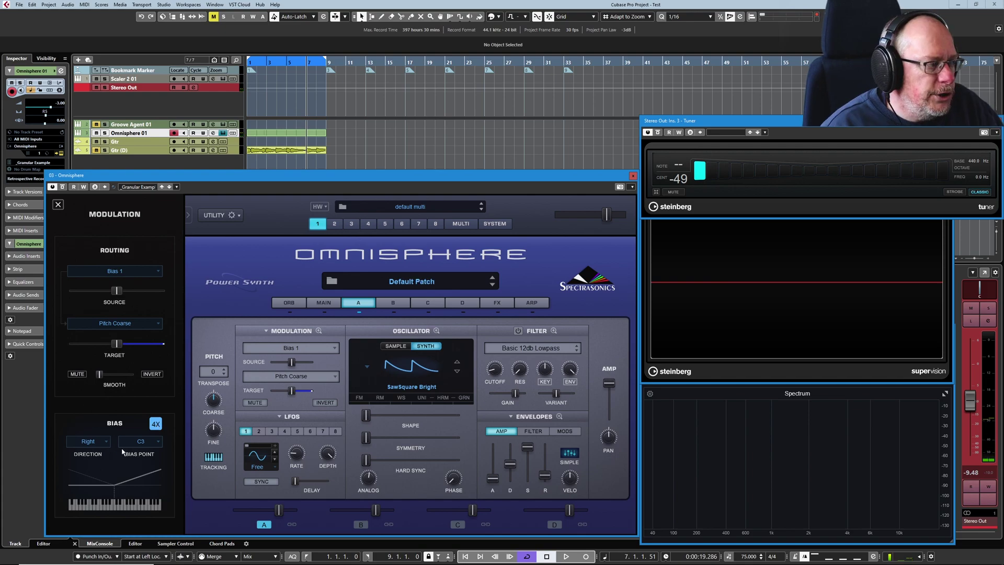
pyautogui.click(90, 443)
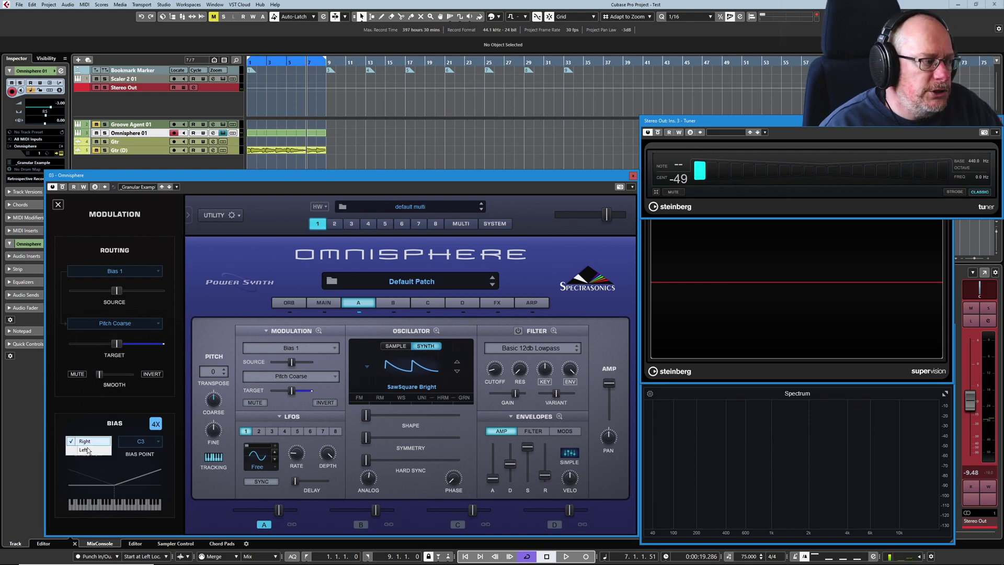
pyautogui.click(87, 449)
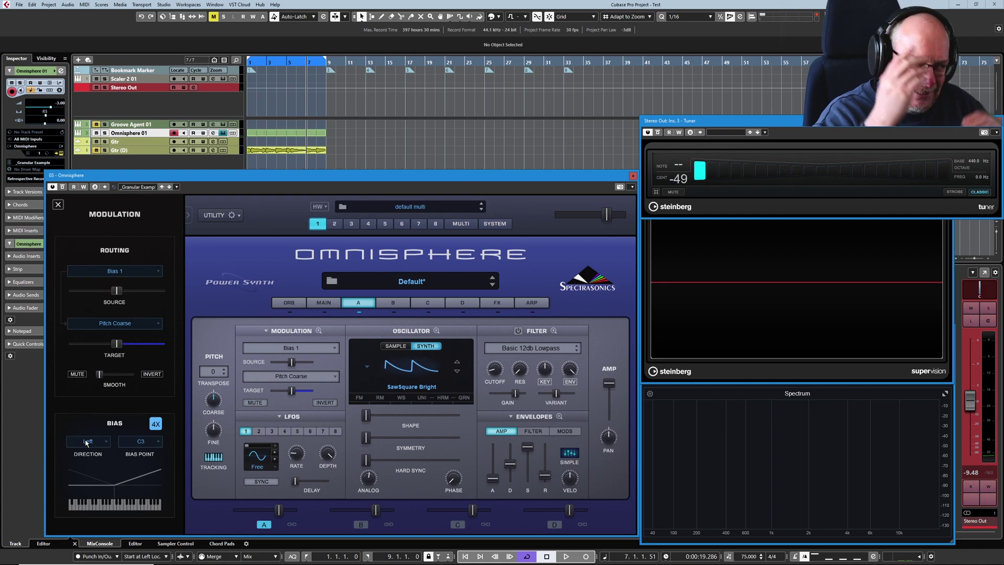
# Route Morphing Source to the filter Cutoff in the first row of the zoomed modulation matrix
pyautogui.click(291, 348)
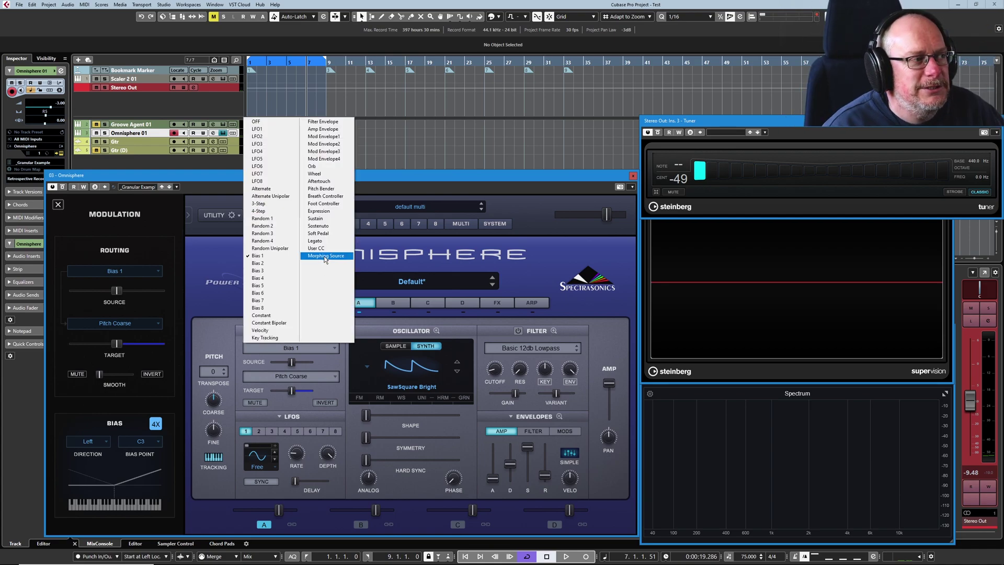
pyautogui.click(427, 263)
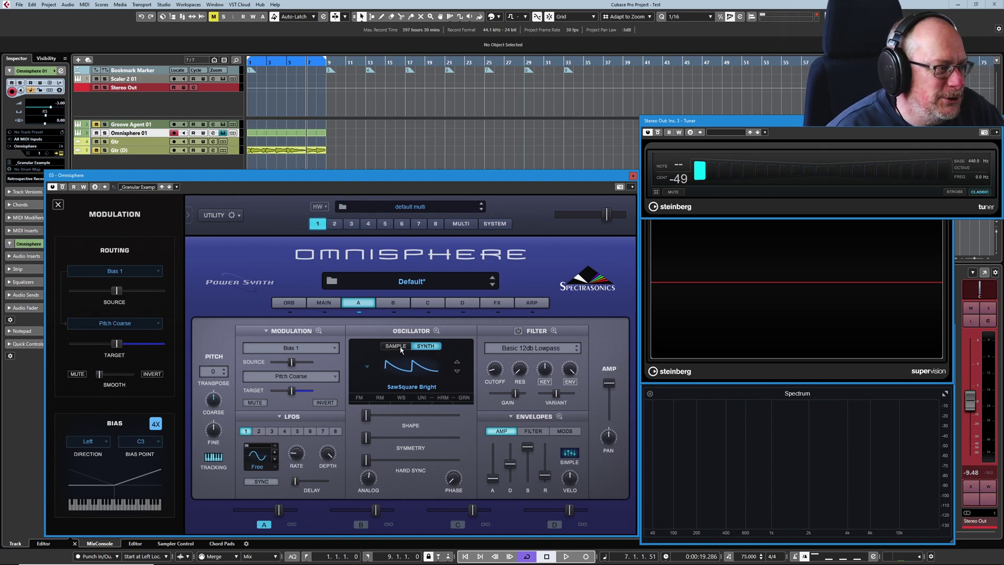
pyautogui.click(319, 331)
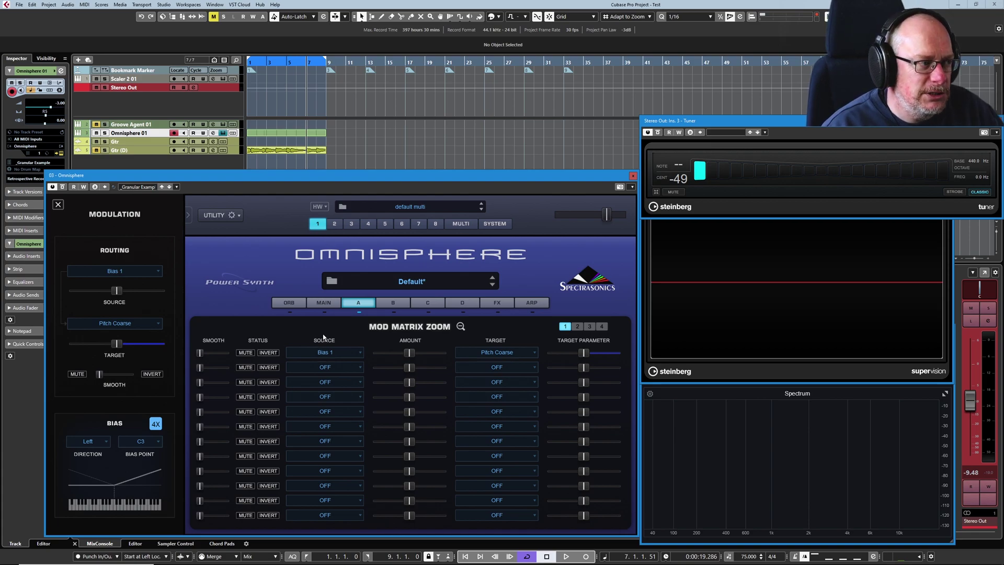
pyautogui.click(506, 353)
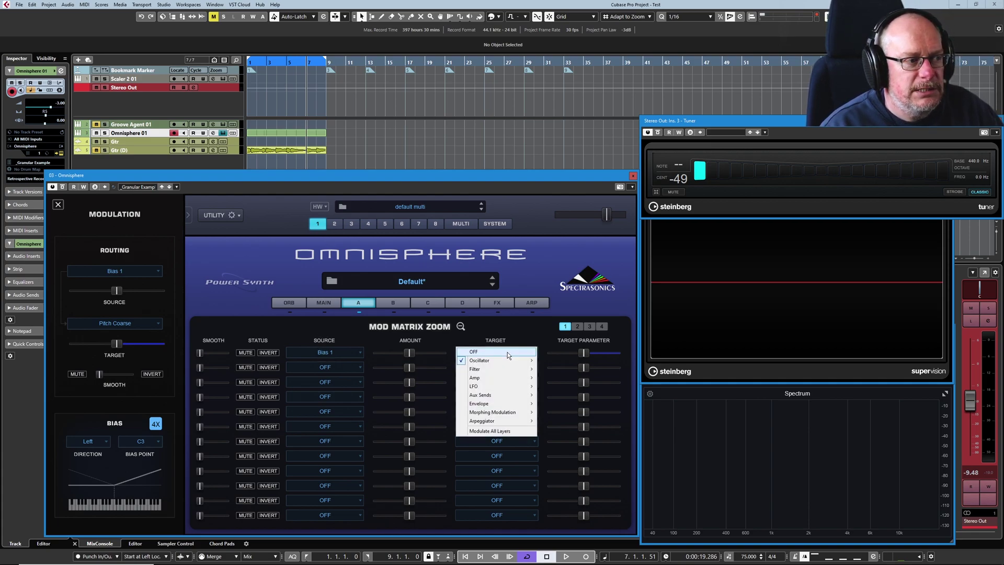
pyautogui.moveTo(513, 371)
pyautogui.click(563, 369)
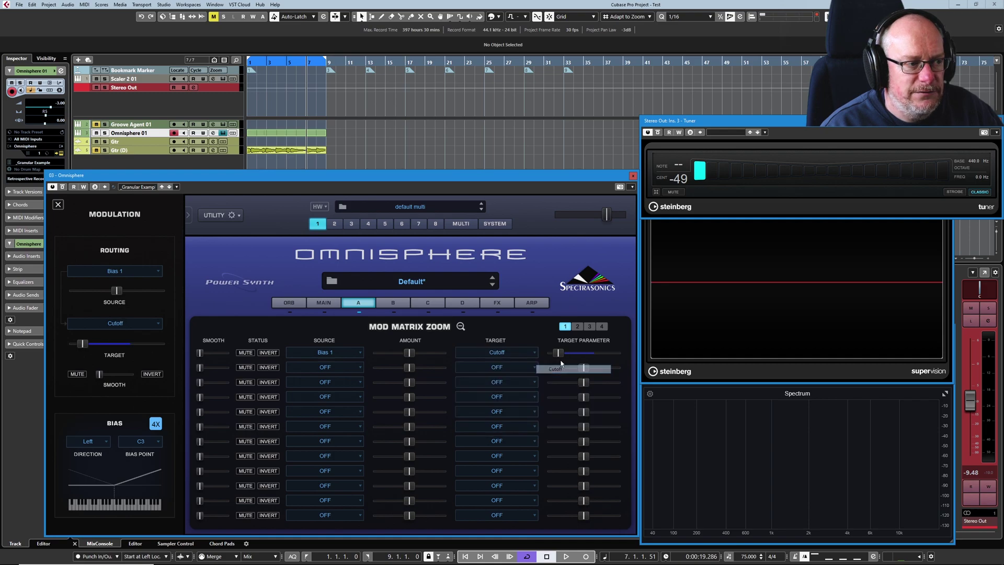
pyautogui.click(361, 352)
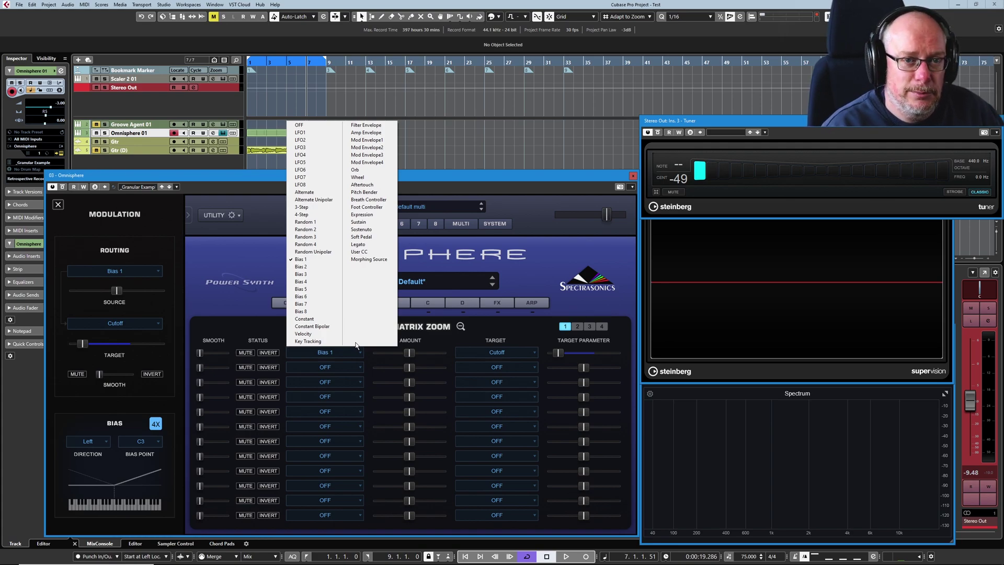
pyautogui.click(368, 260)
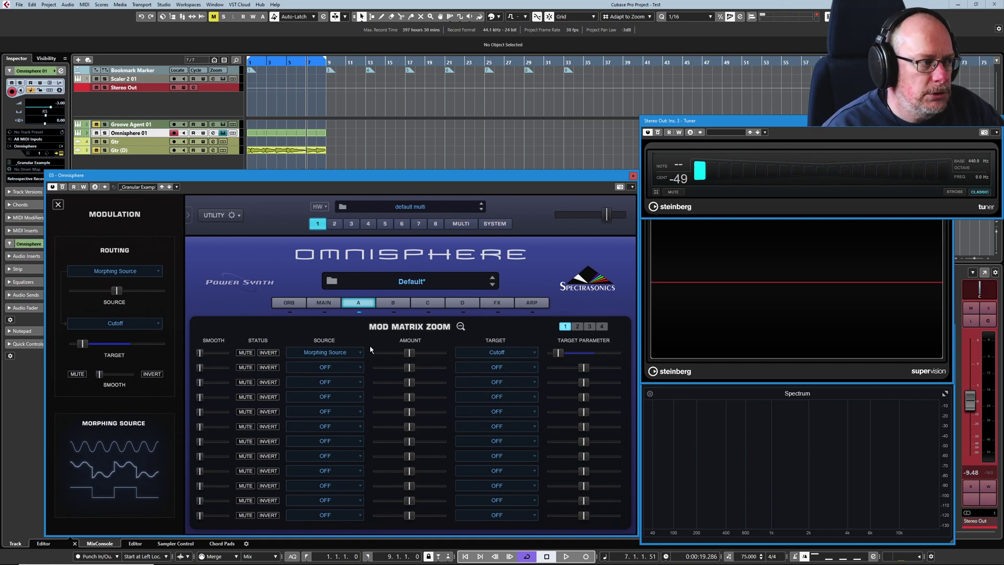
# Route LFO1 to Morphing Input A in the second row of the modulation matrix
pyautogui.click(343, 368)
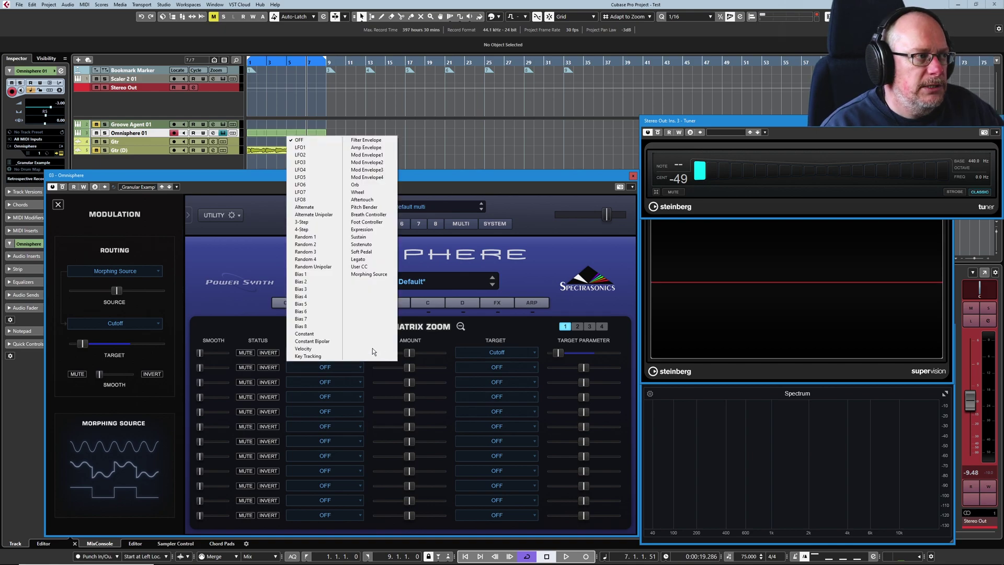
pyautogui.click(307, 146)
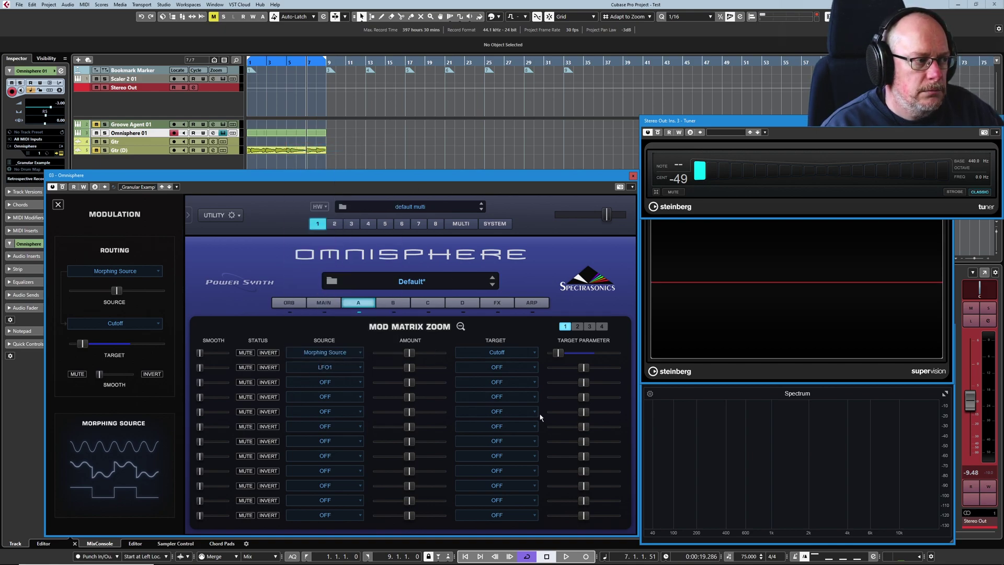
pyautogui.click(500, 366)
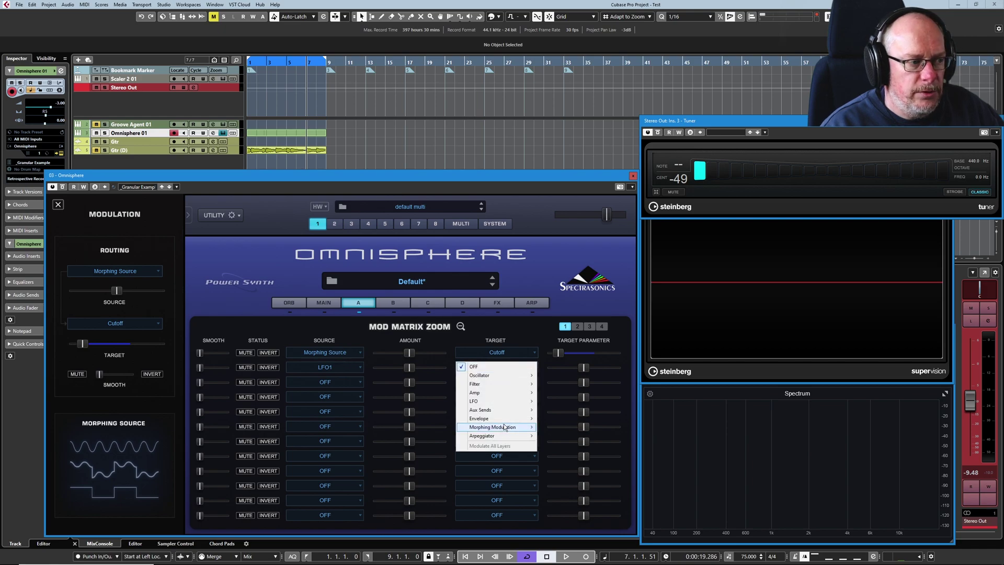
pyautogui.moveTo(471, 429)
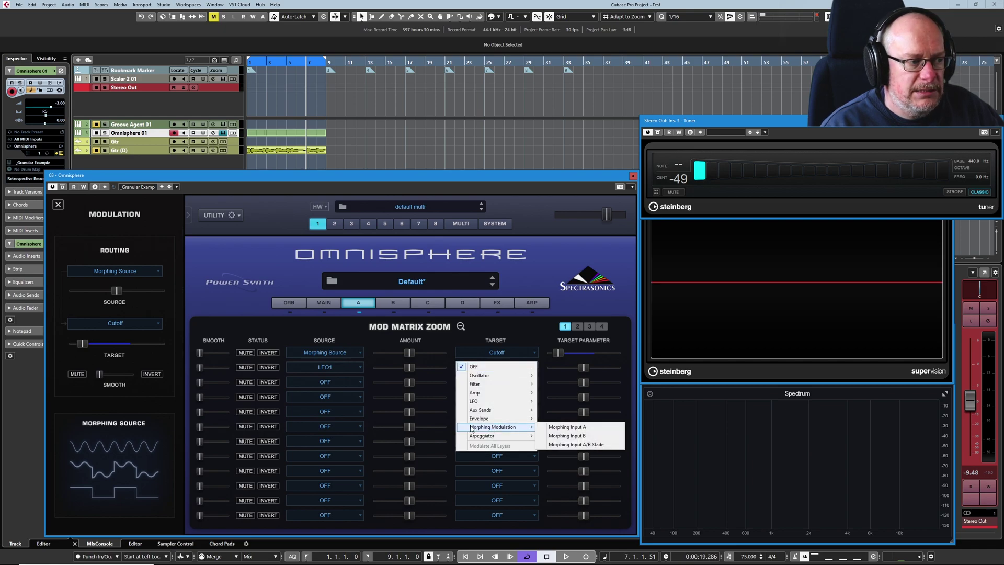
pyautogui.click(564, 428)
# Route Velocity to Morphing Input B in the third row of the modulation matrix
pyautogui.click(325, 382)
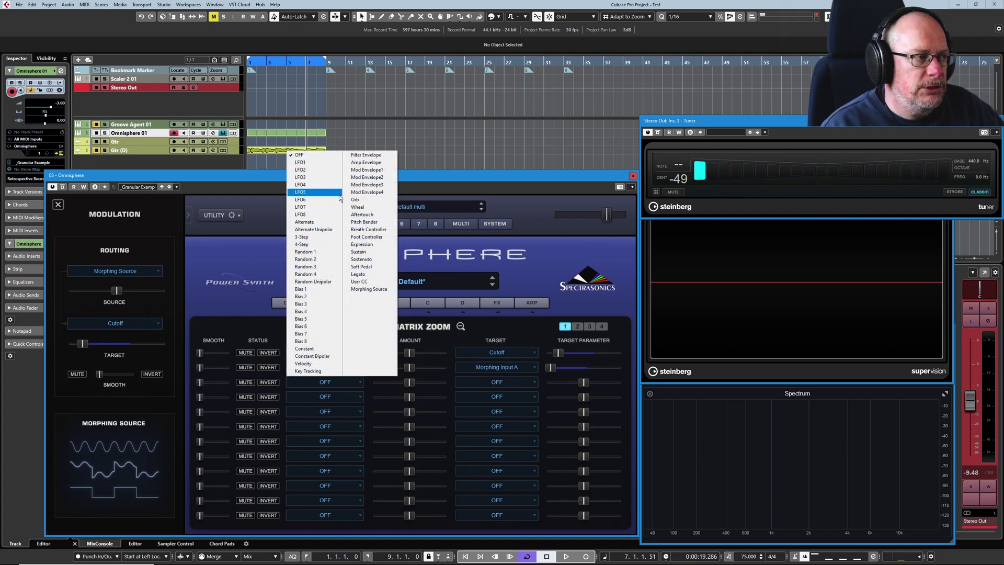
pyautogui.click(307, 364)
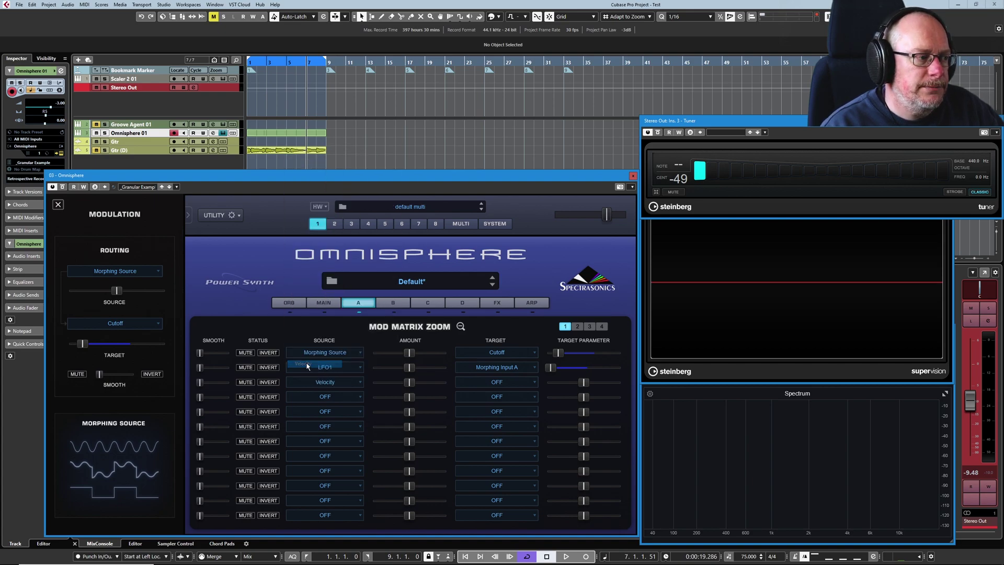
pyautogui.click(481, 386)
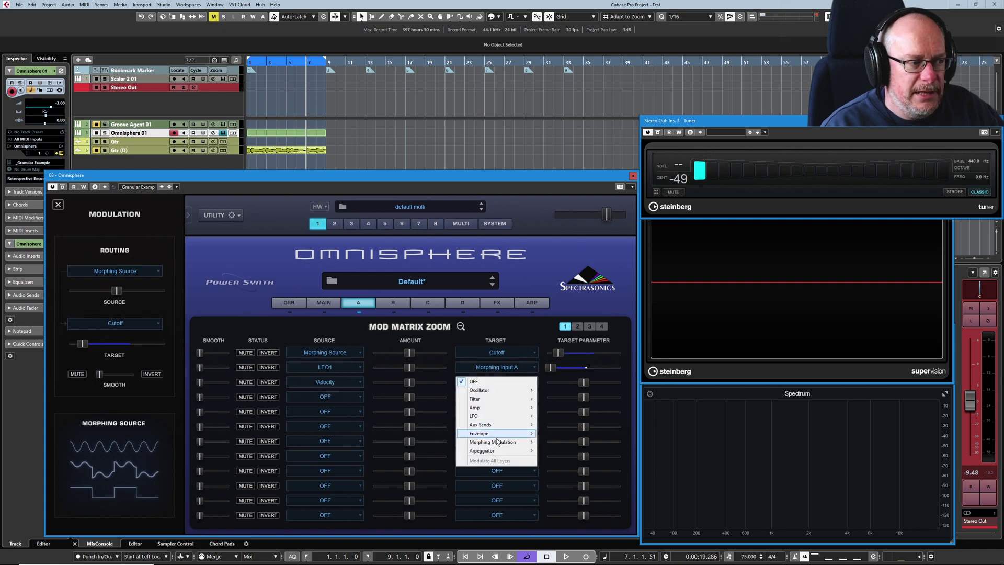
pyautogui.moveTo(503, 444)
pyautogui.click(558, 451)
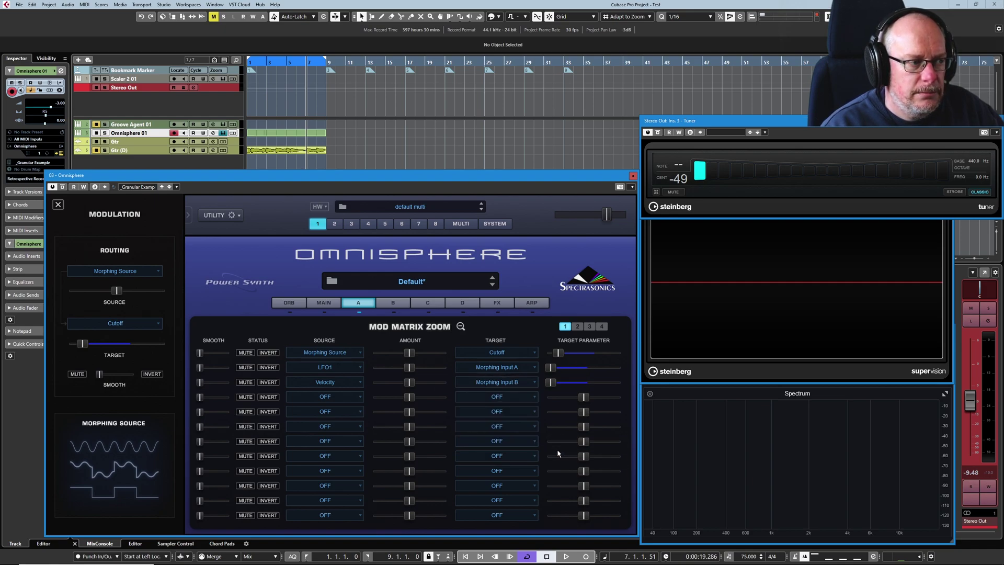
# Route Wheel to Morphing Input A/B Xfade in the fourth row of the modulation matrix
pyautogui.click(333, 397)
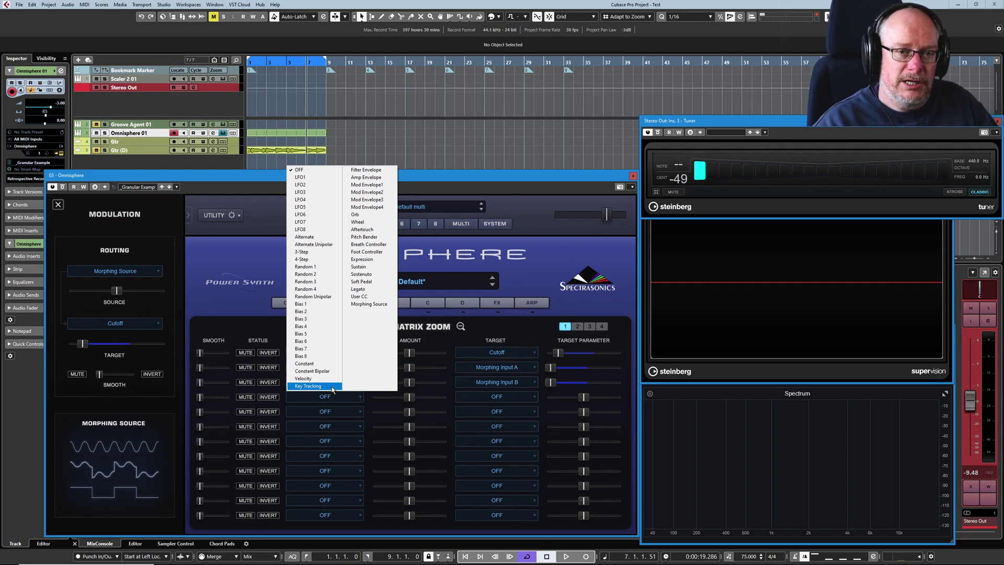
pyautogui.click(360, 224)
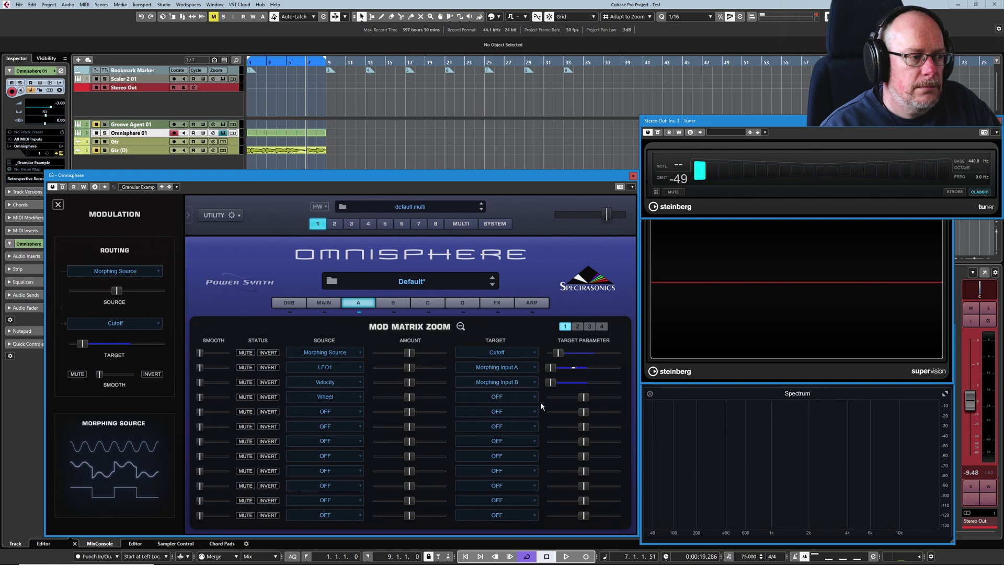
pyautogui.click(497, 397)
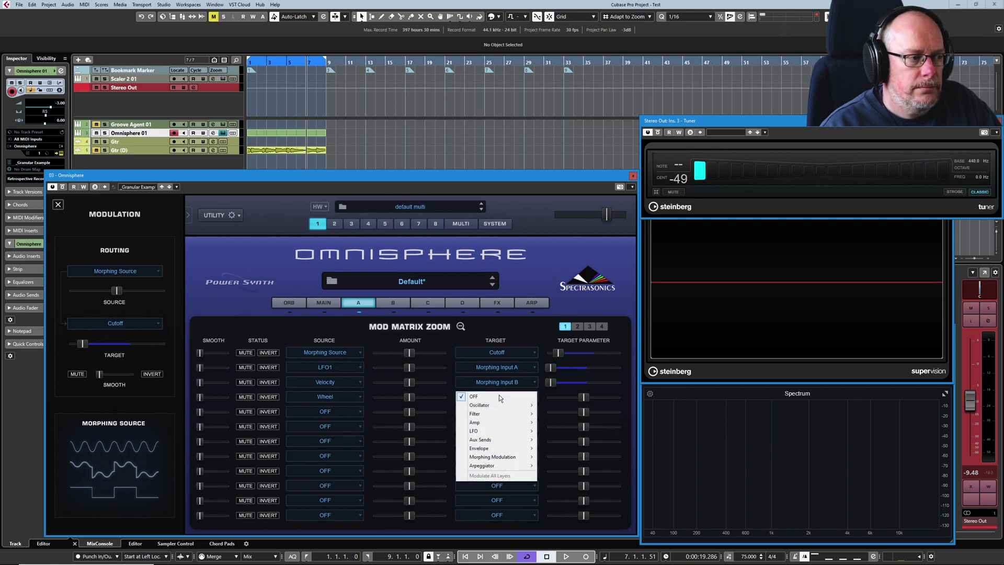
pyautogui.moveTo(506, 457)
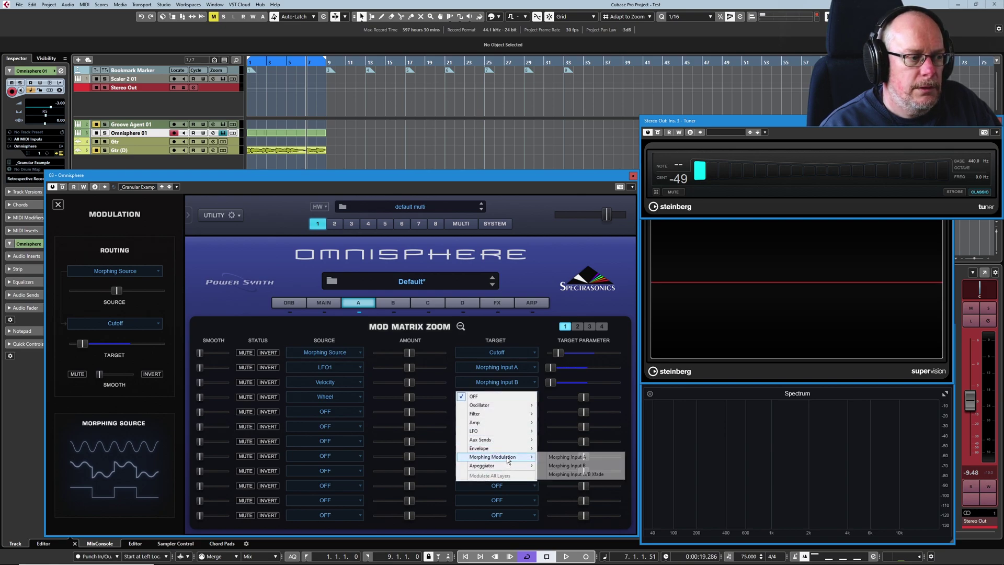
pyautogui.click(588, 475)
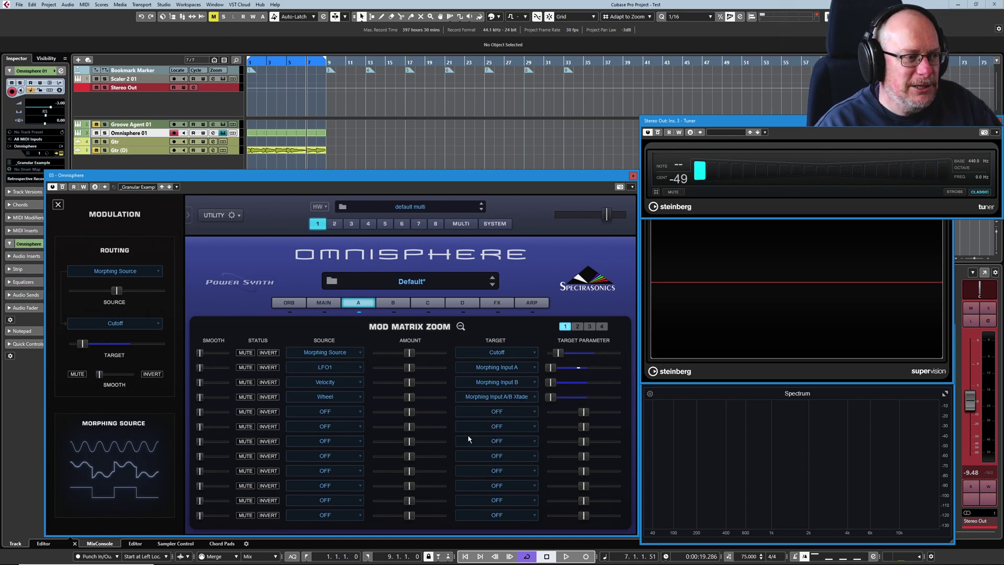
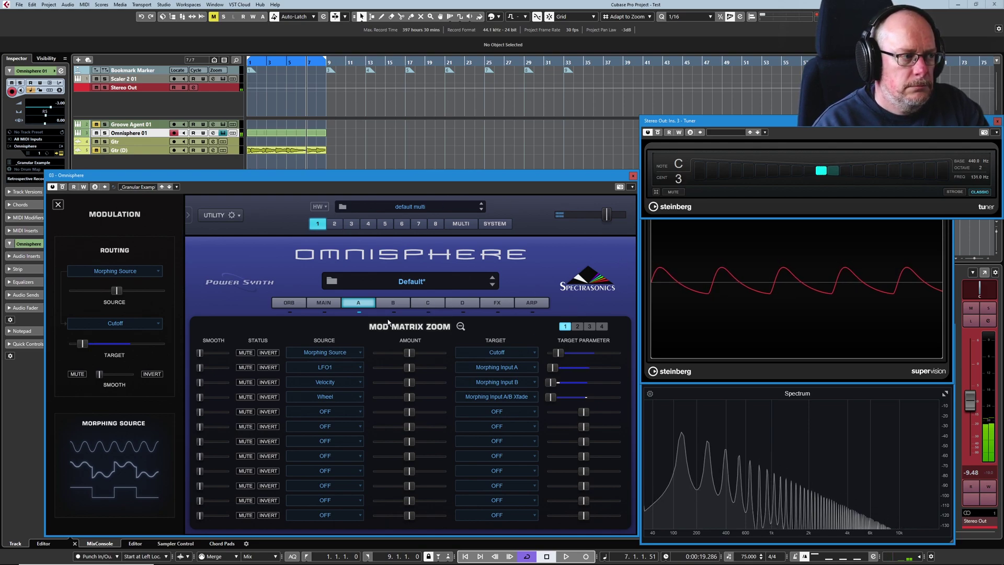
# Raise the source amount and the Cutoff target parameter of the Morphing Source routing
pyautogui.click(460, 325)
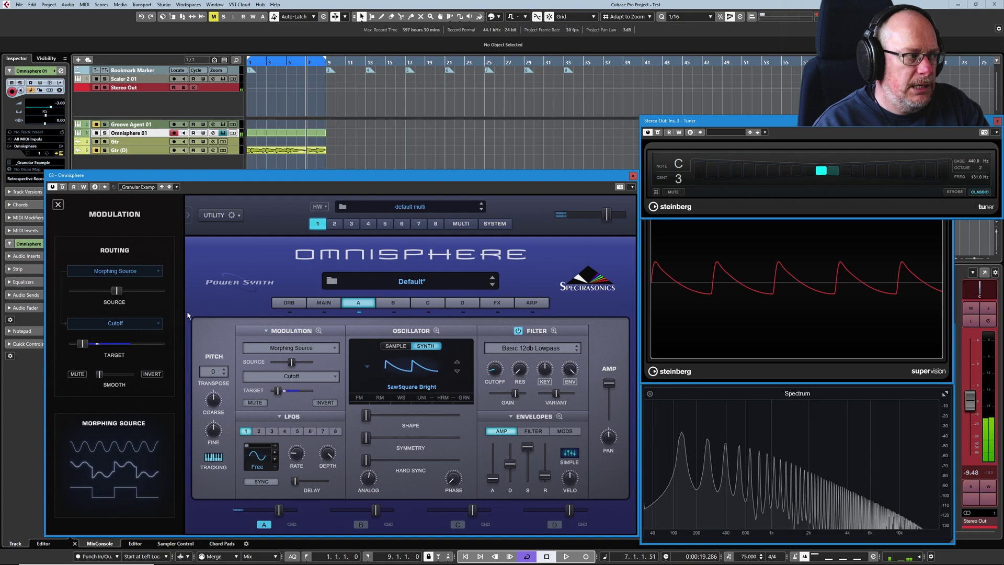
pyautogui.click(318, 330)
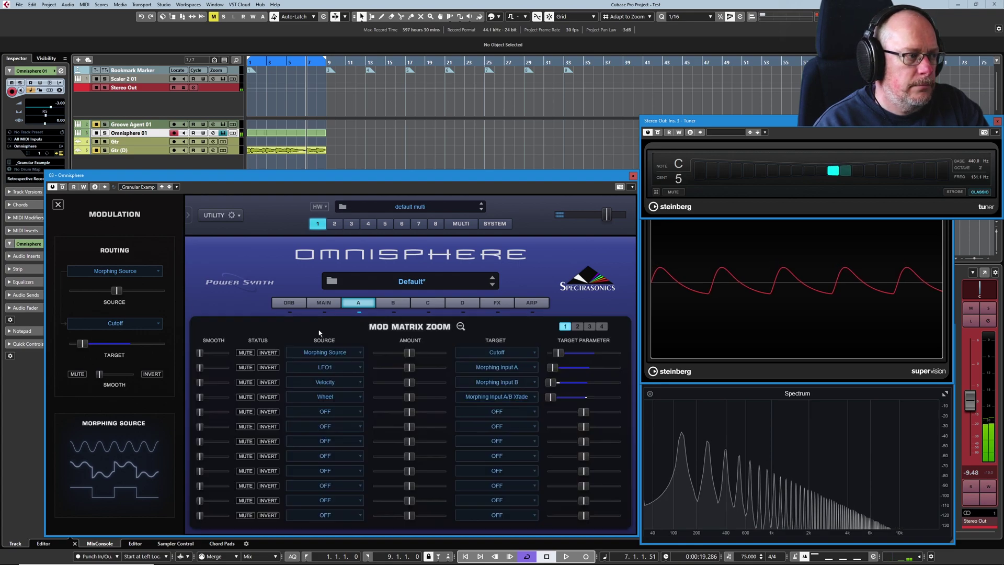
pyautogui.moveTo(118, 292)
pyautogui.moveTo(118, 292); pyautogui.dragTo(130, 292)
pyautogui.moveTo(85, 346)
pyautogui.moveTo(85, 348); pyautogui.dragTo(90, 346)
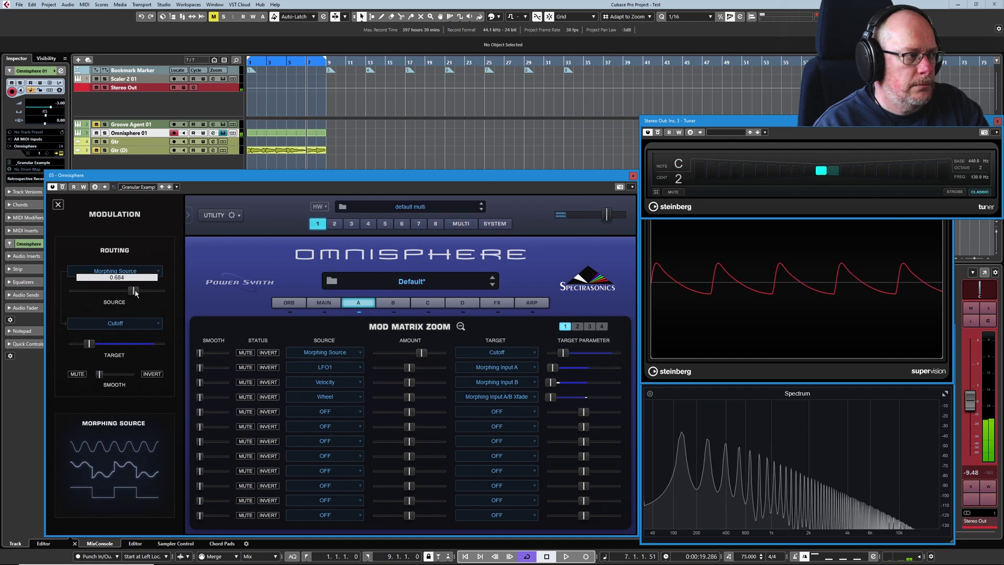
pyautogui.moveTo(130, 291); pyautogui.dragTo(140, 292)
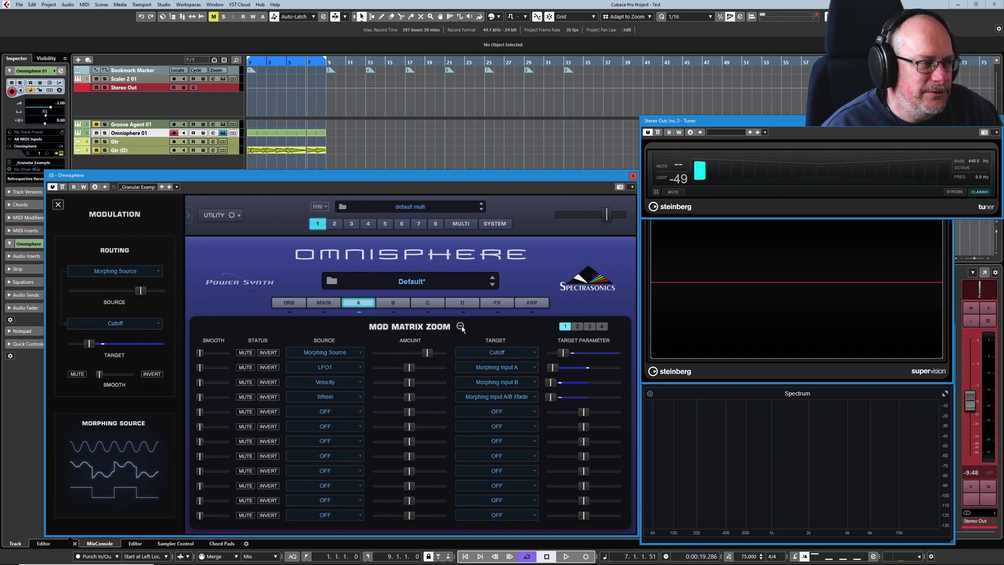
# Initialize the multi and show layer A's modulation matrix
pyautogui.click(220, 215)
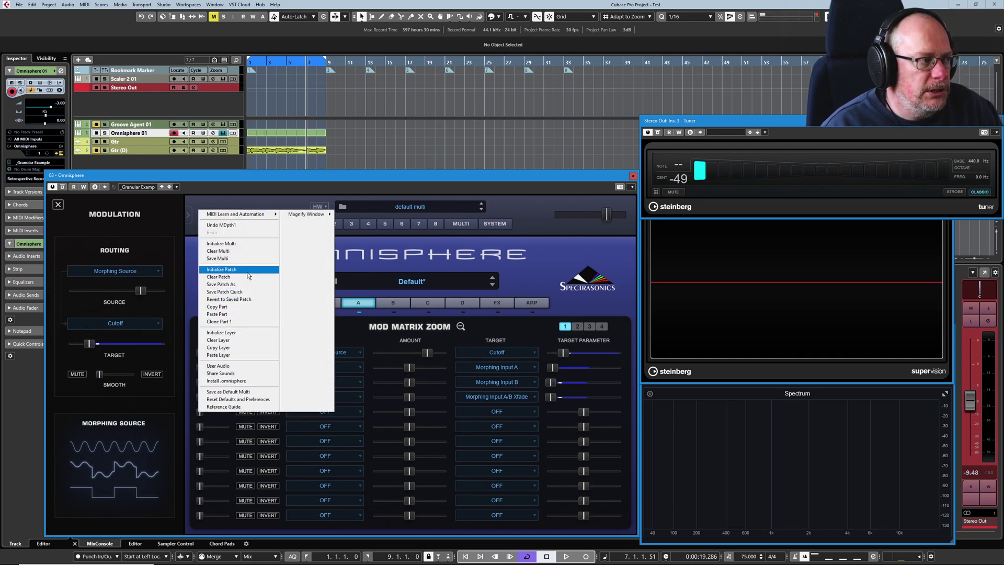
pyautogui.click(224, 244)
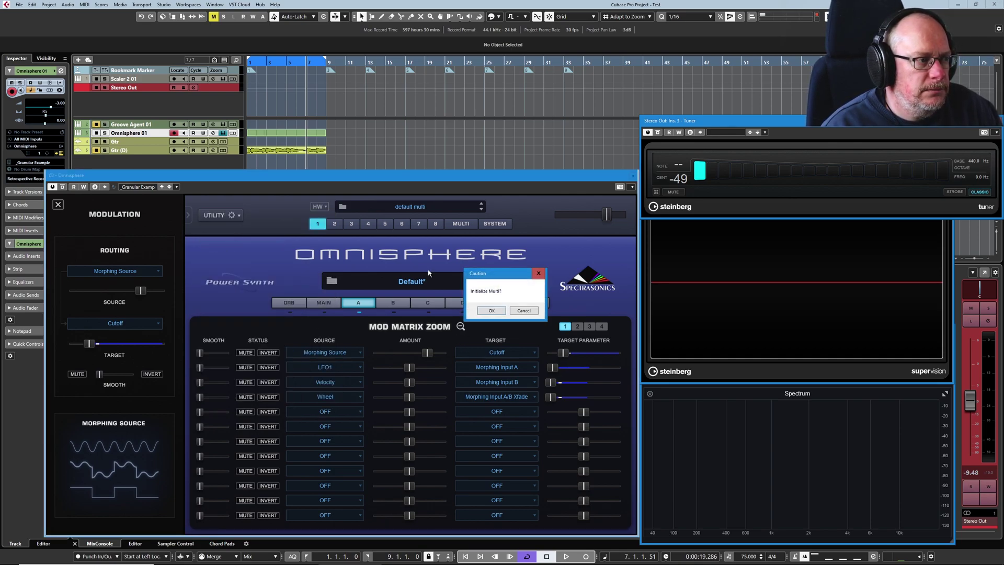
pyautogui.click(492, 311)
pyautogui.click(358, 303)
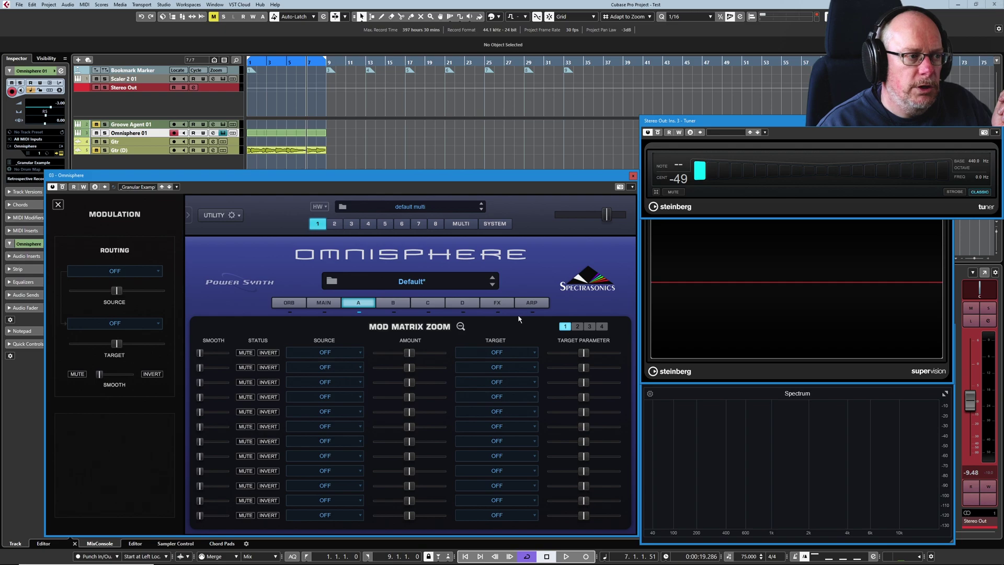
# Add a Flame Distortion to the first common effect slot
pyautogui.click(494, 303)
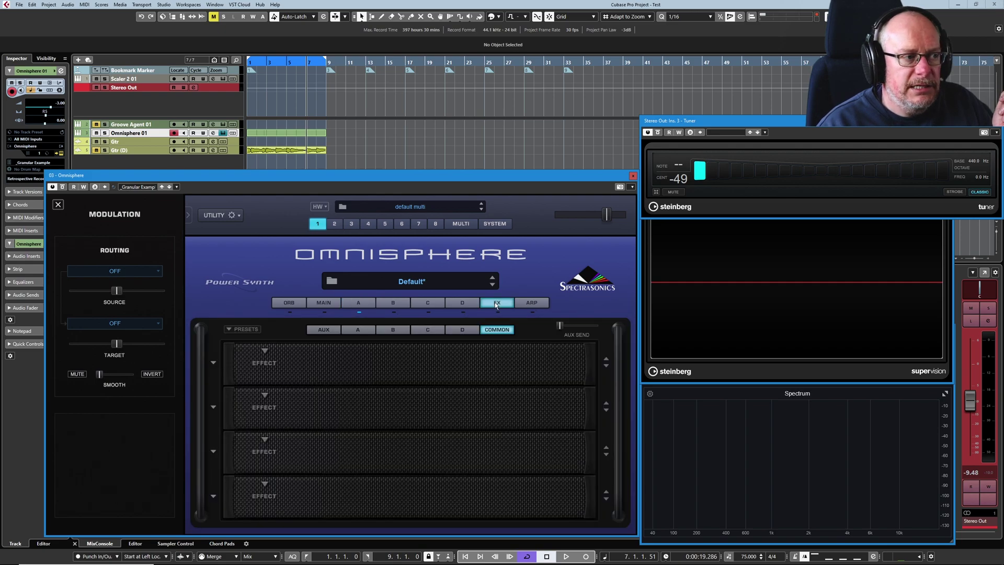
pyautogui.click(266, 355)
pyautogui.moveTo(288, 357)
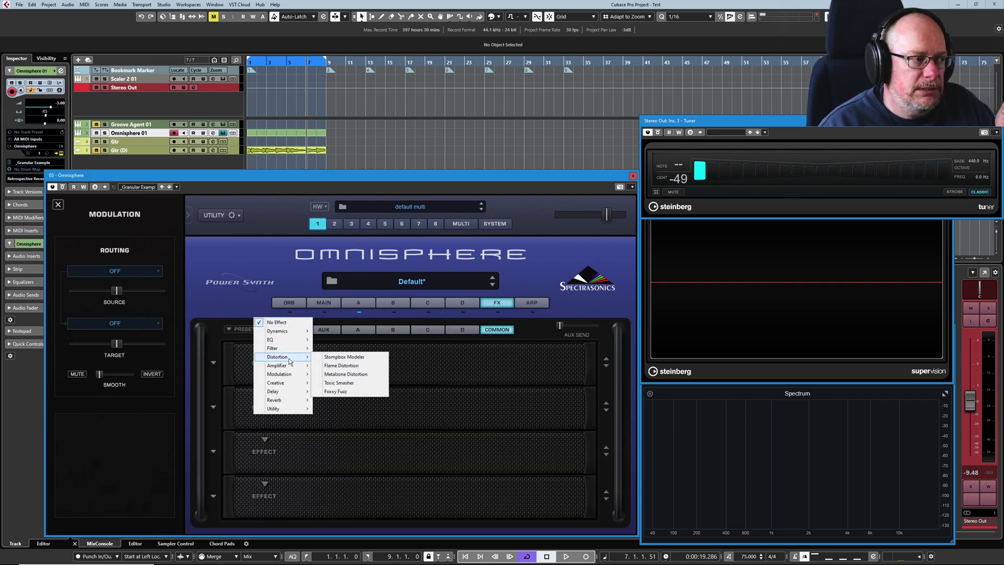
pyautogui.click(353, 364)
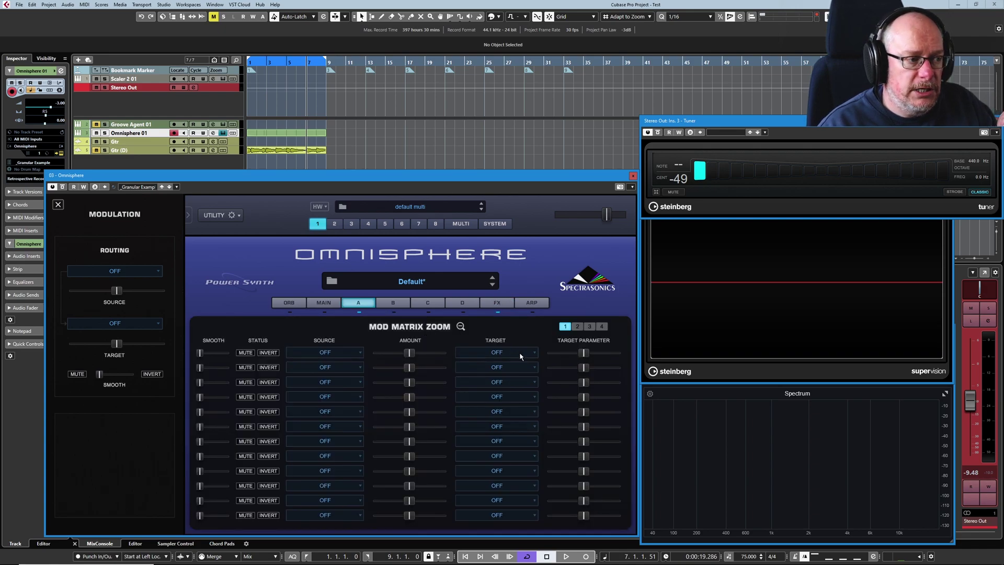
# Examine the Flame Distortion targets under Part Effects and all four pages of layer A's modulation matrix
pyautogui.click(534, 353)
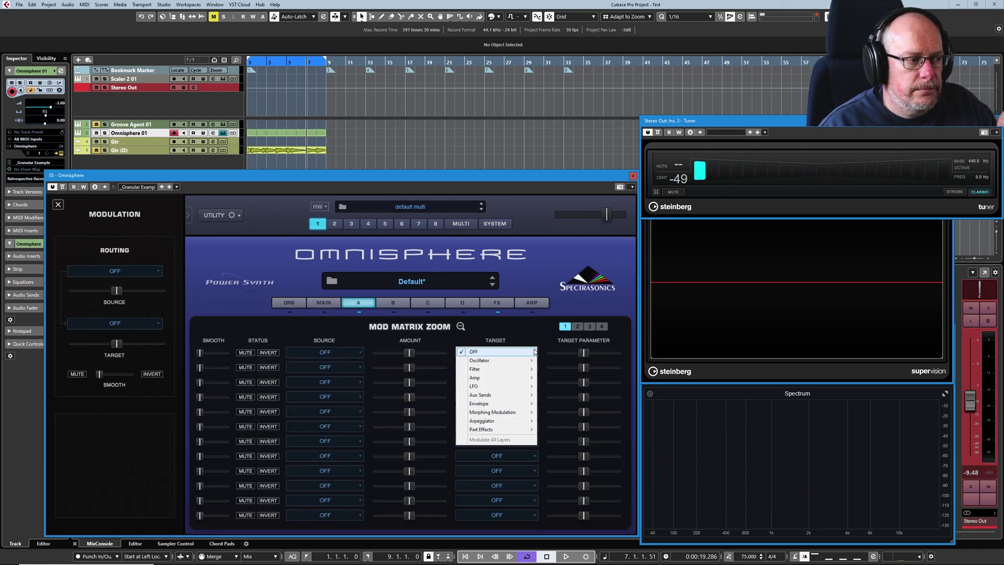
pyautogui.moveTo(485, 431)
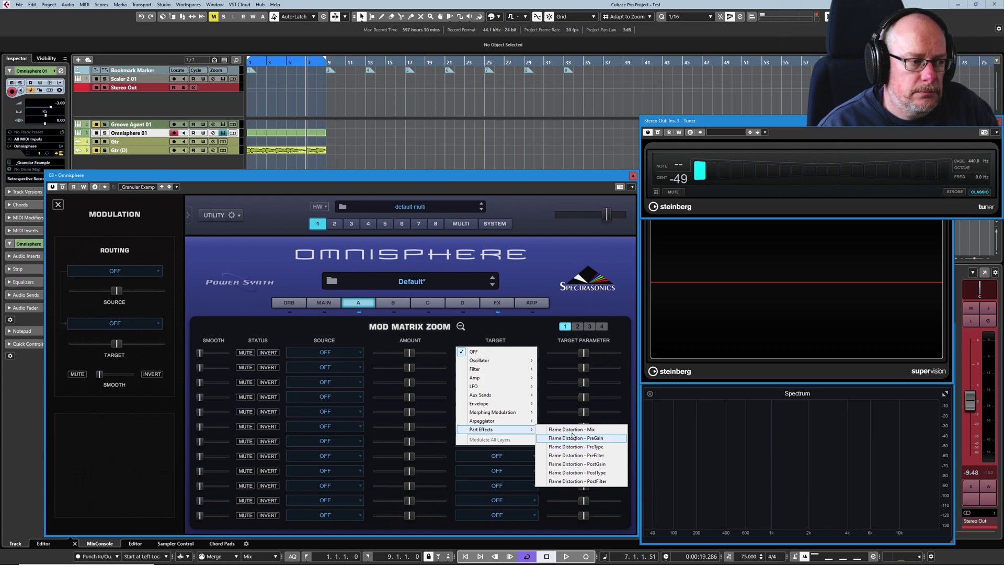
pyautogui.click(581, 301)
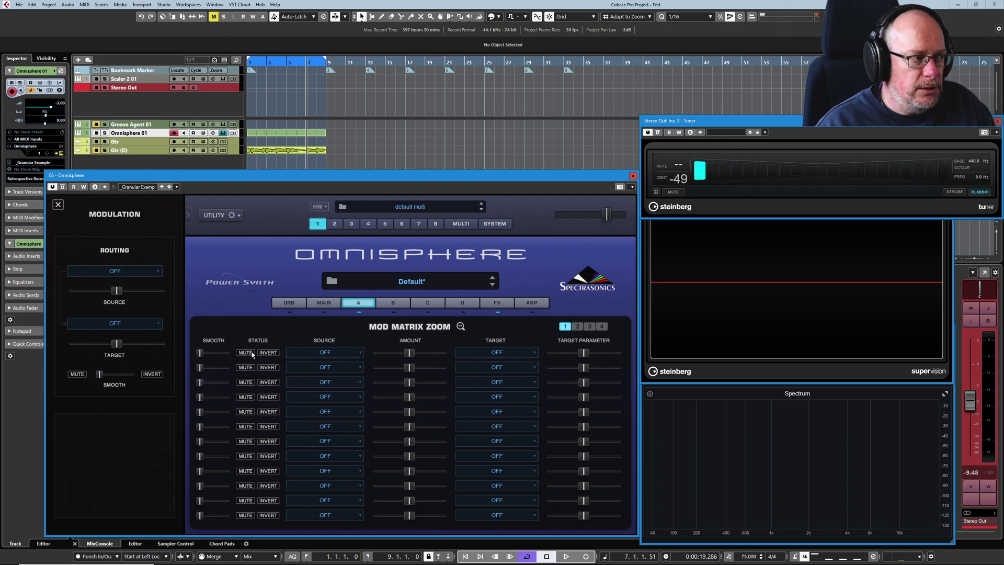
pyautogui.click(577, 326)
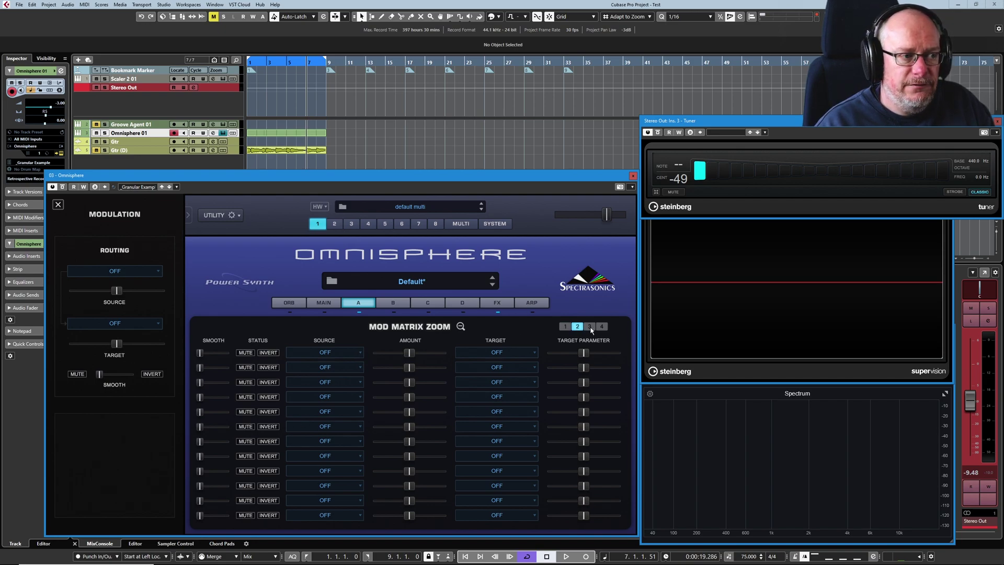
pyautogui.click(589, 326)
pyautogui.click(602, 326)
pyautogui.click(564, 326)
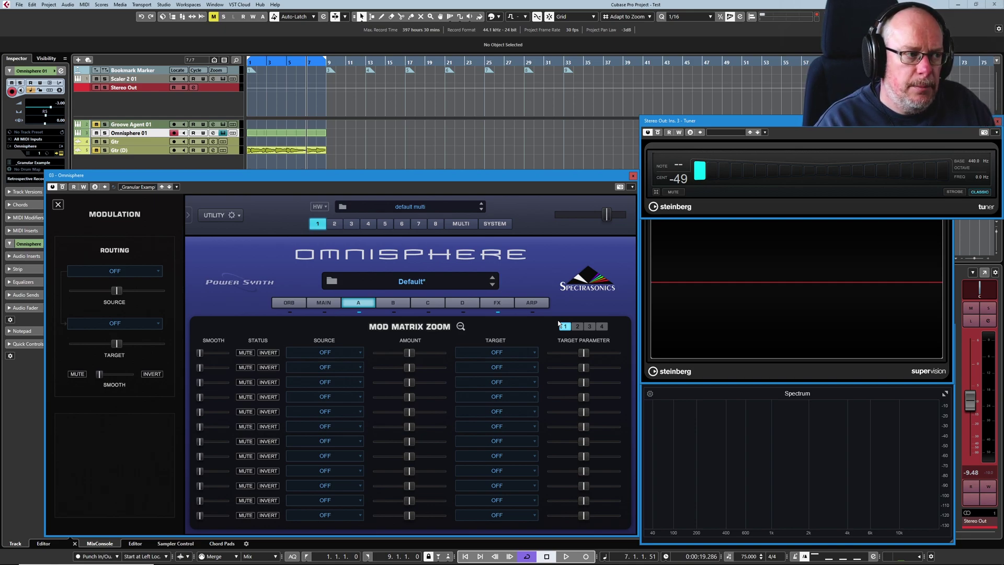
# Modulate layer A's coarse pitch with an envelope and show the routing in the zoomed modulation matrix
pyautogui.click(460, 327)
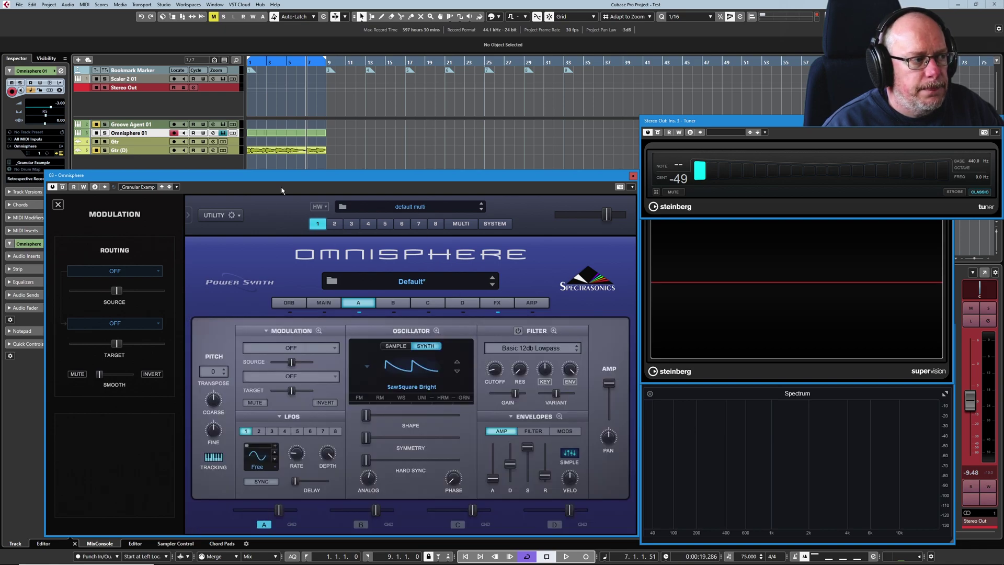
pyautogui.rightClick(213, 401)
pyautogui.moveTo(255, 422)
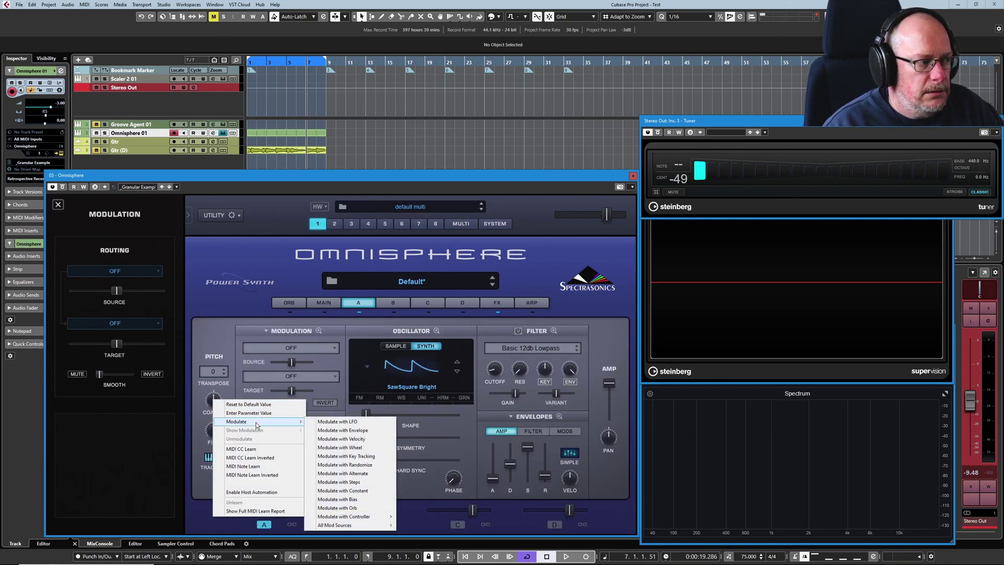
pyautogui.click(343, 431)
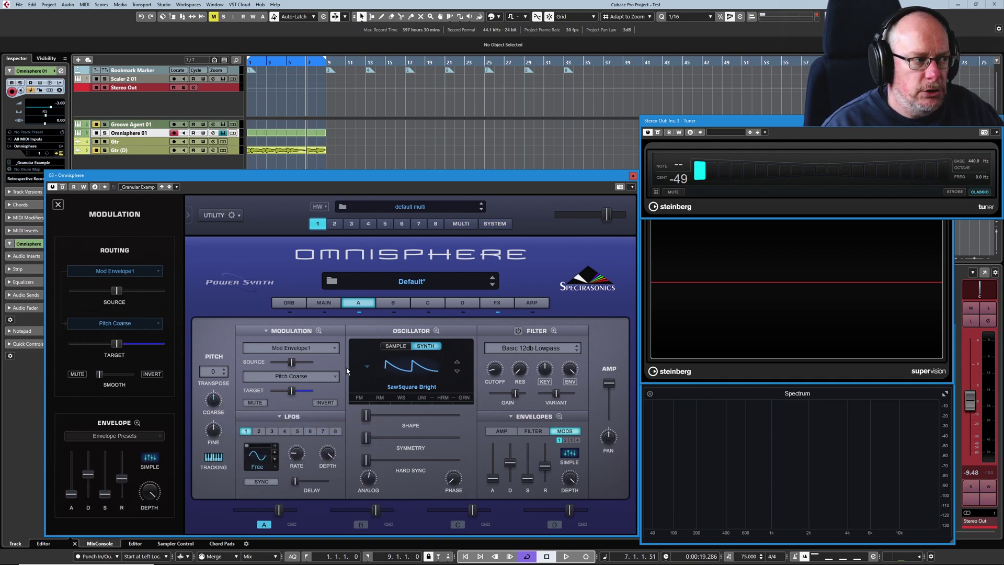
pyautogui.click(318, 331)
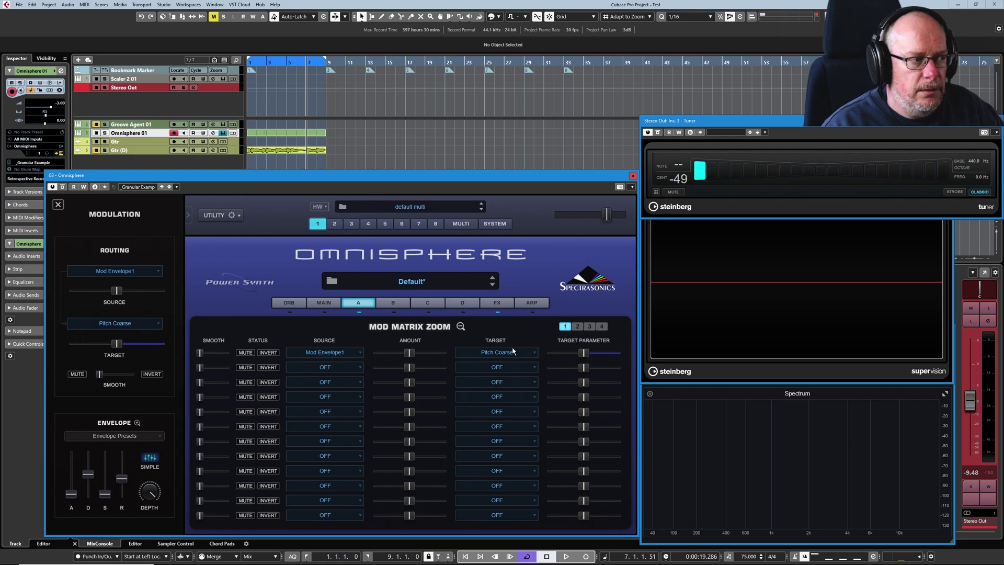
# Modulate the filter resonance of layer B with the Wheel
pyautogui.click(392, 304)
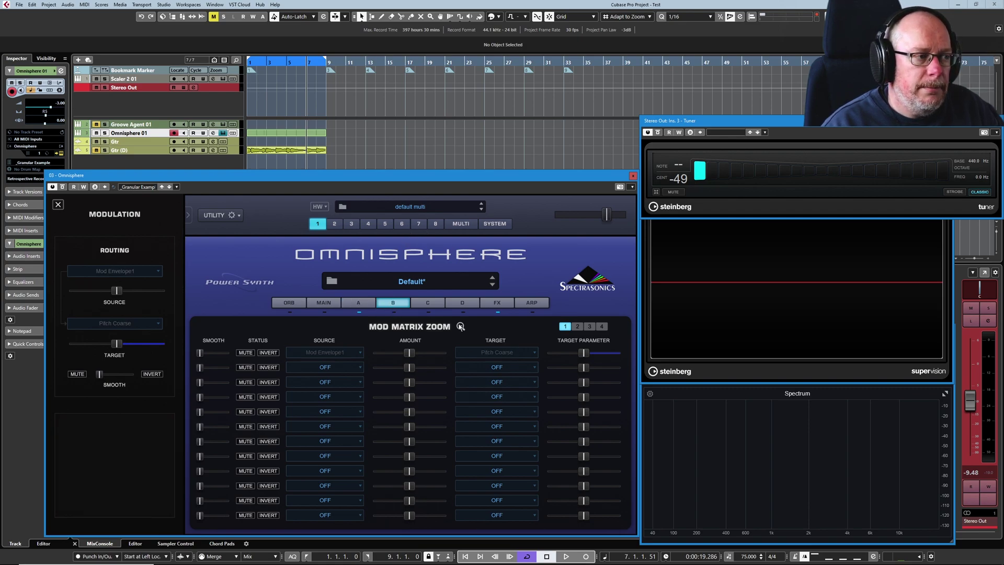
pyautogui.click(393, 302)
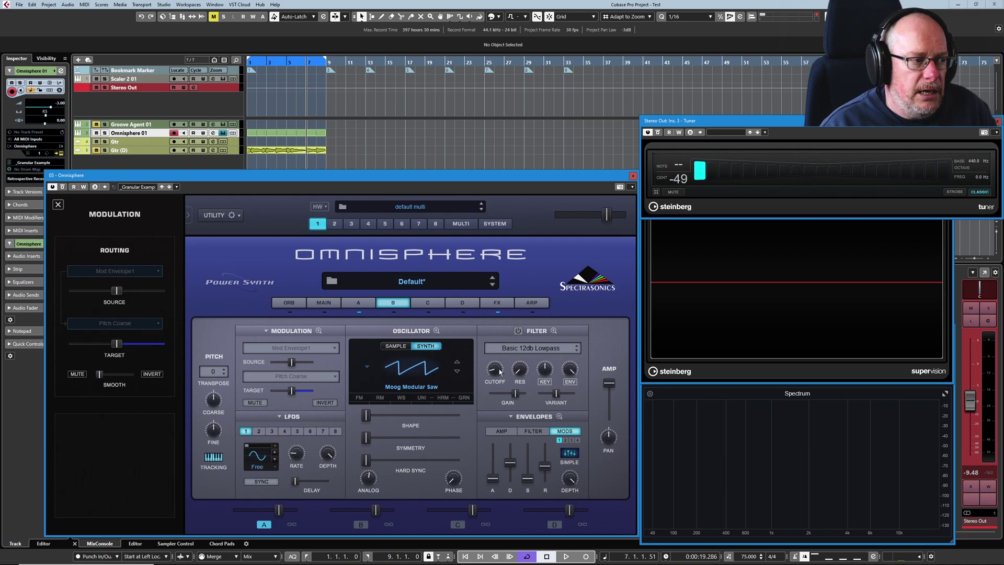
pyautogui.rightClick(522, 371)
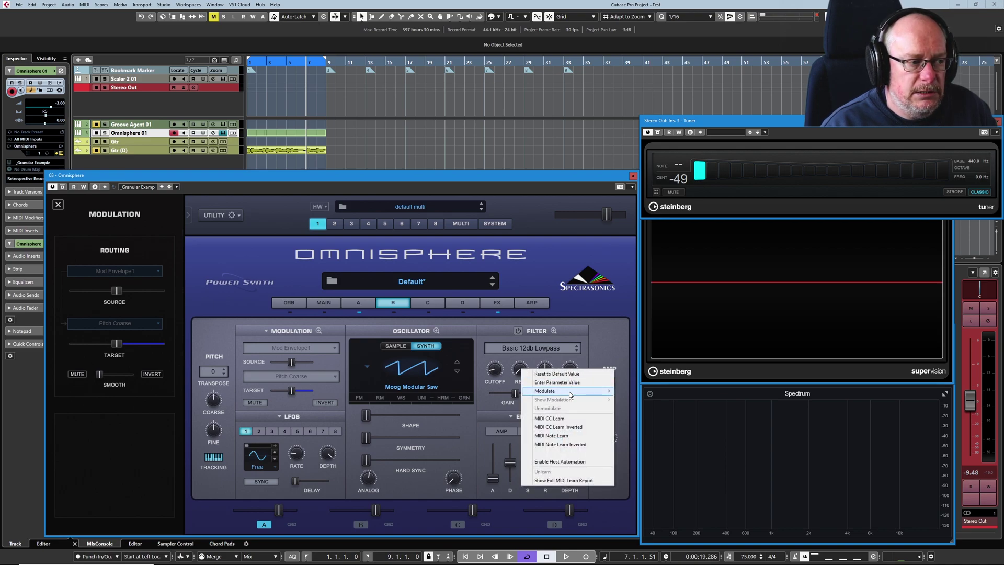
pyautogui.moveTo(570, 394)
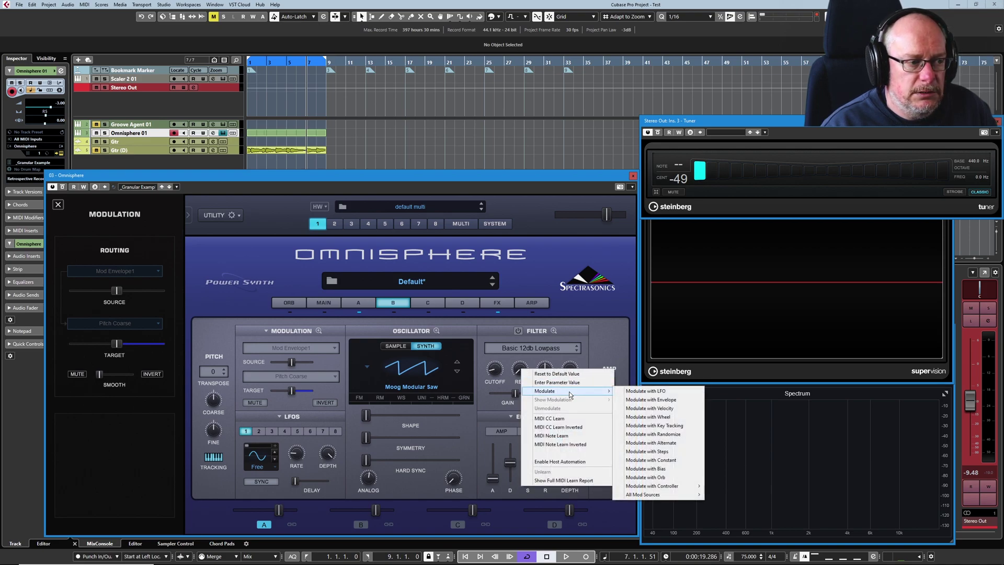
pyautogui.click(653, 418)
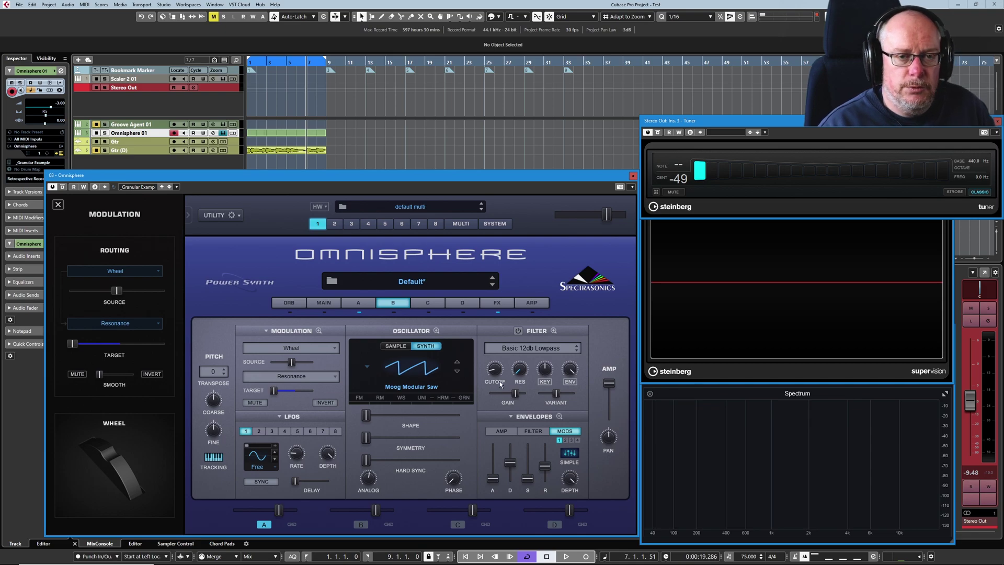
# Compare the routings of layers B and A in the zoomed modulation matrix and return to layer A's normal view
pyautogui.click(319, 330)
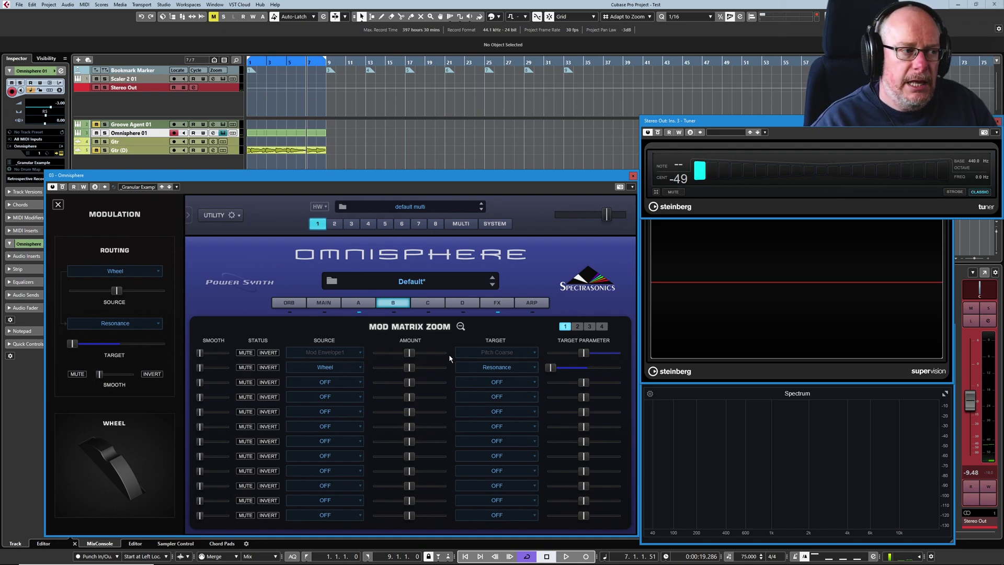
pyautogui.click(357, 303)
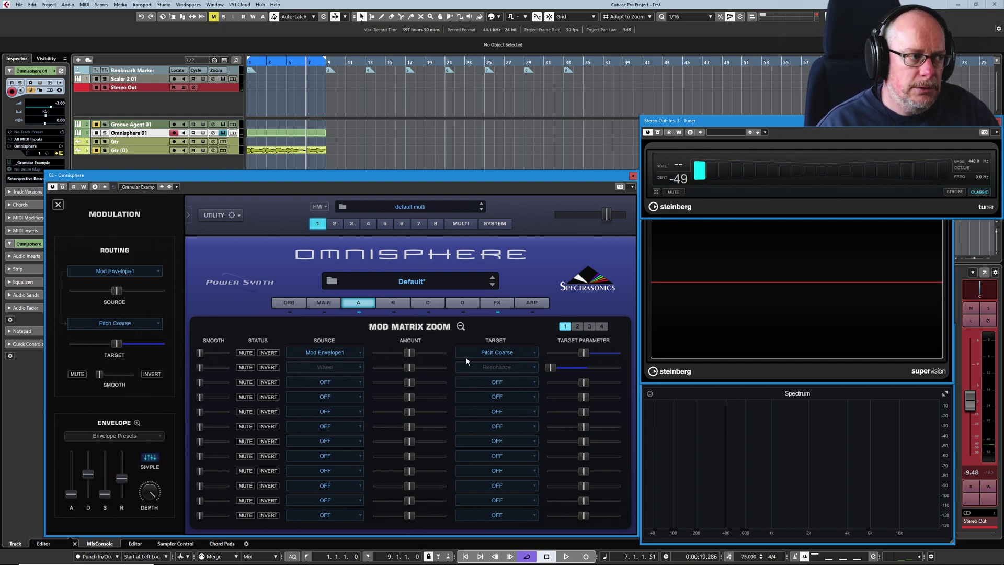
pyautogui.click(396, 303)
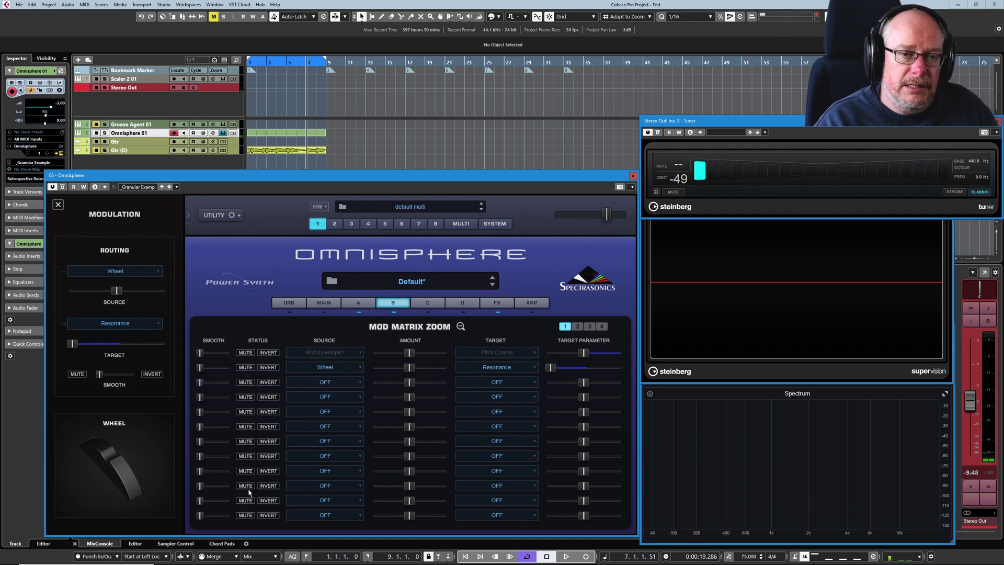
pyautogui.click(358, 302)
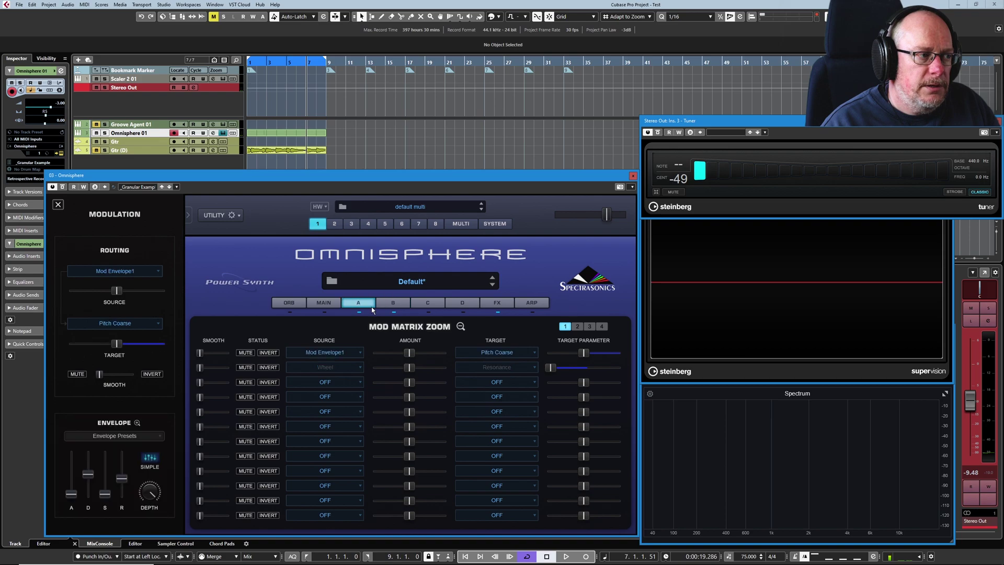
pyautogui.click(460, 326)
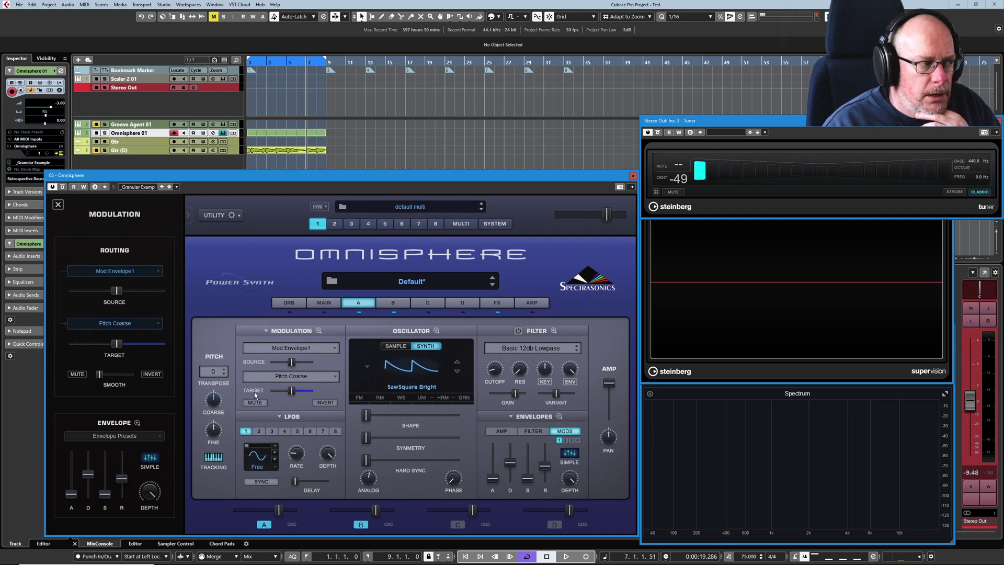
# Apply layer A's Mod Envelope1 to Pitch Coarse routing to all layers with Modulate All Layers and check that the option is set
pyautogui.click(335, 378)
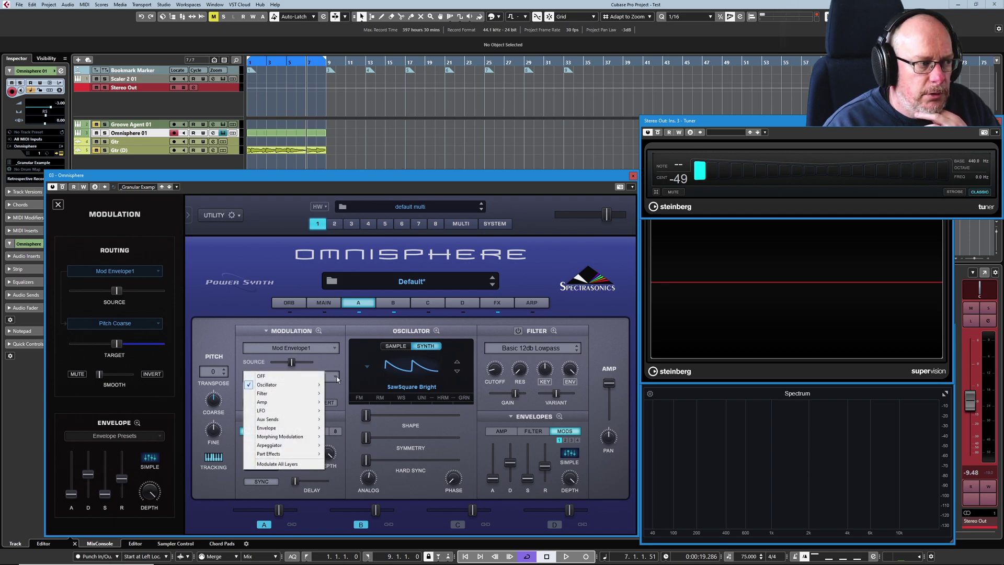
pyautogui.click(288, 463)
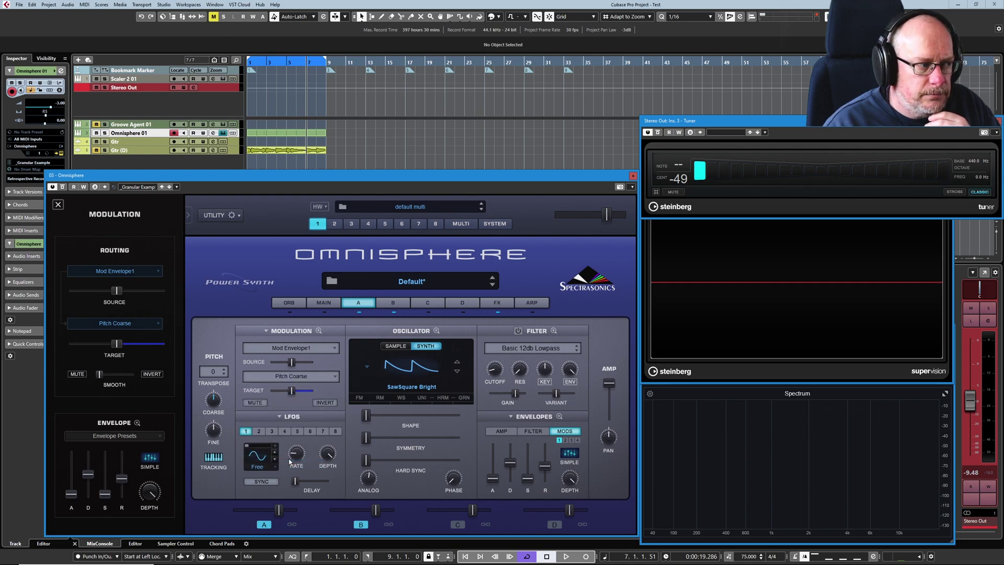
pyautogui.click(335, 376)
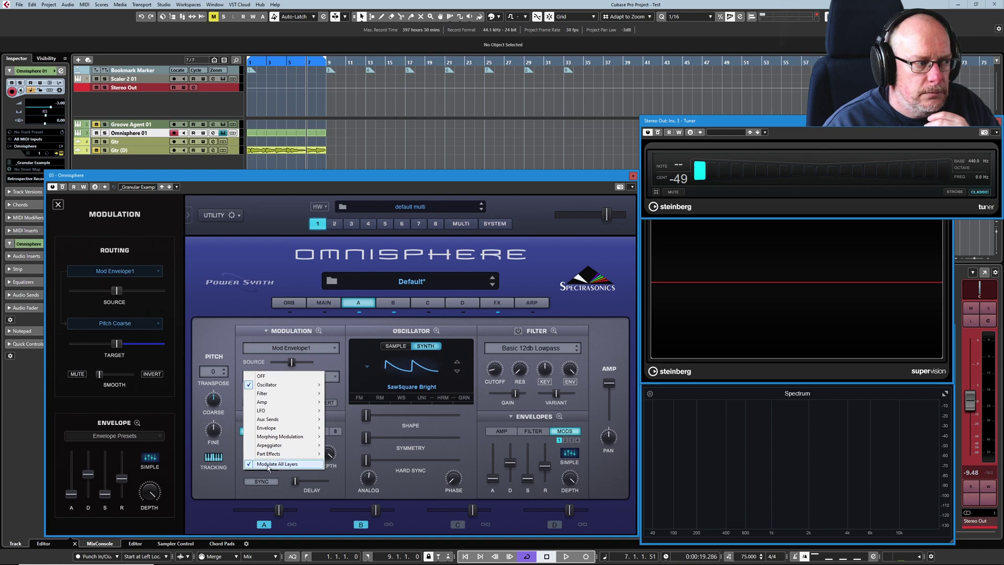
pyautogui.click(218, 339)
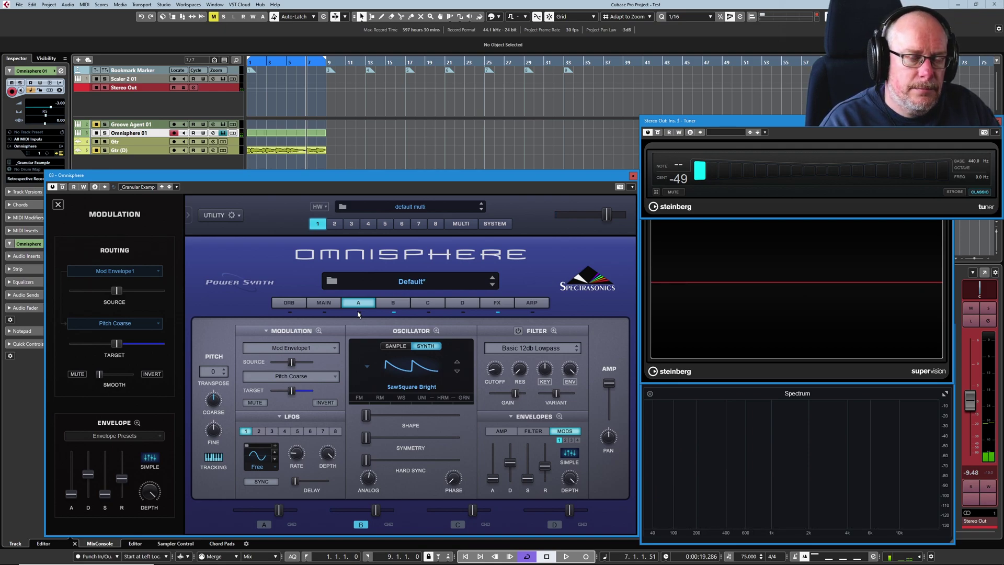
# Inspect layer B's routings in the zoomed modulation matrix and return to layer A
pyautogui.click(393, 302)
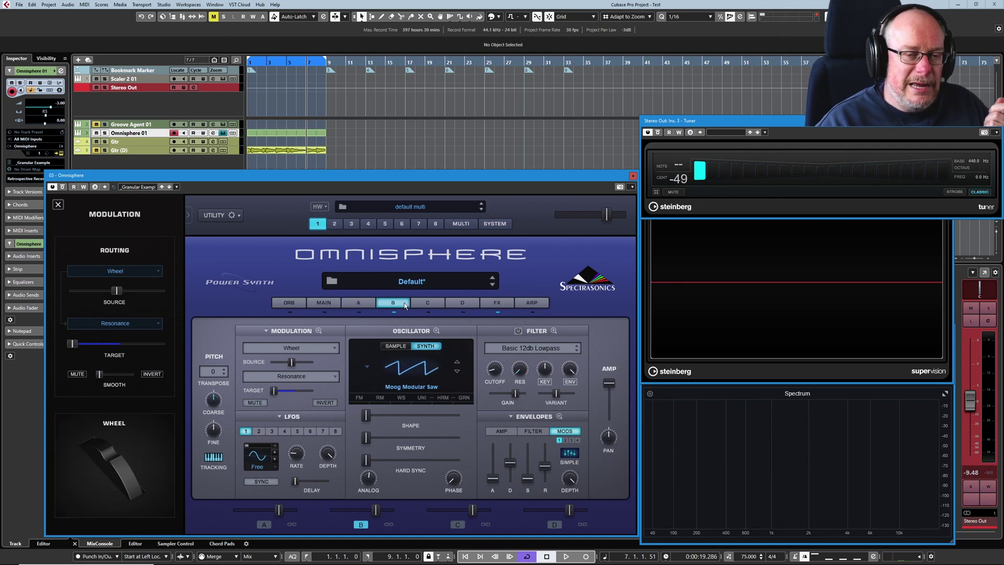
pyautogui.click(318, 331)
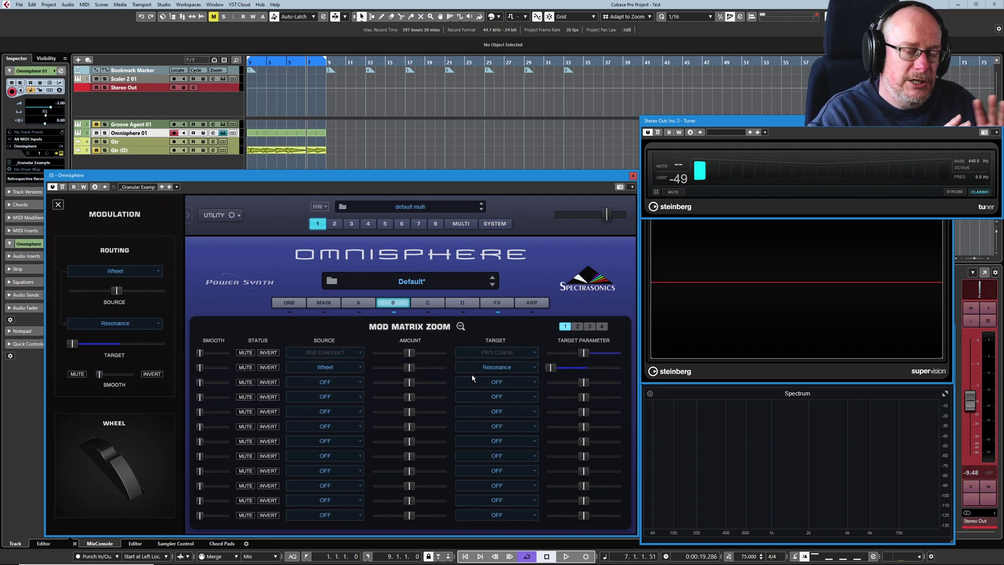
pyautogui.click(357, 302)
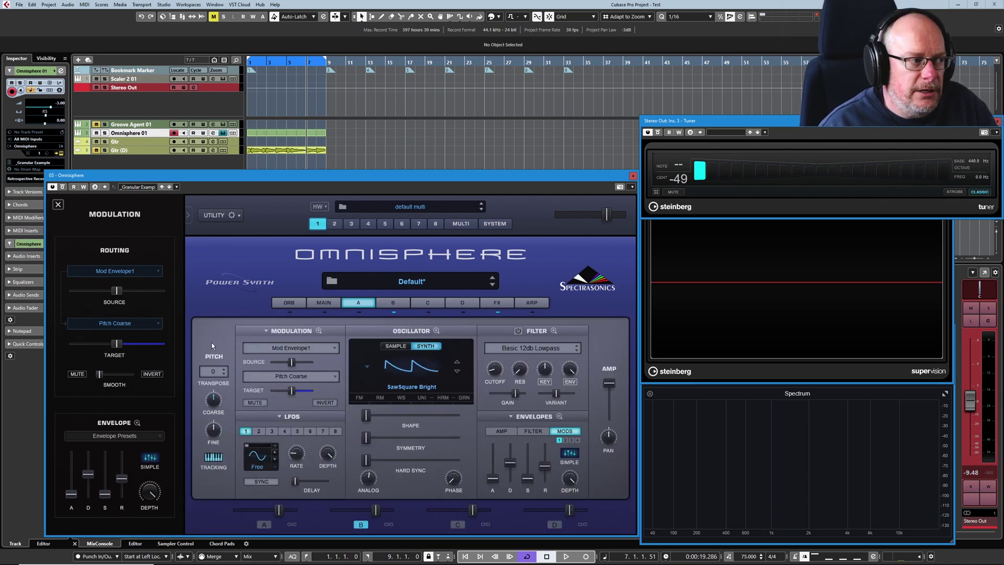
# Browse layer A's available modulation sources and the Amp and Oscillator targets without changing the routing
pyautogui.click(294, 347)
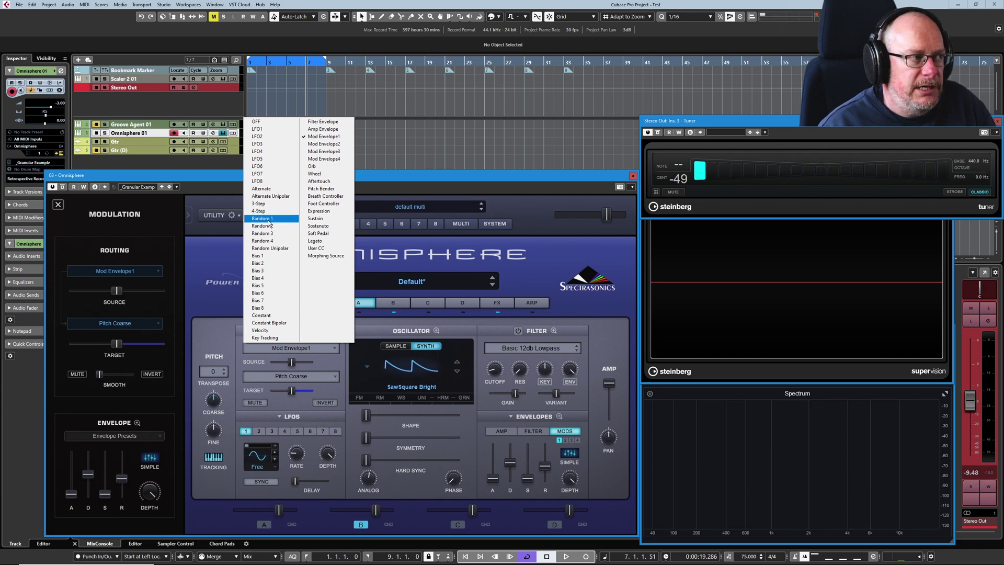
pyautogui.click(310, 378)
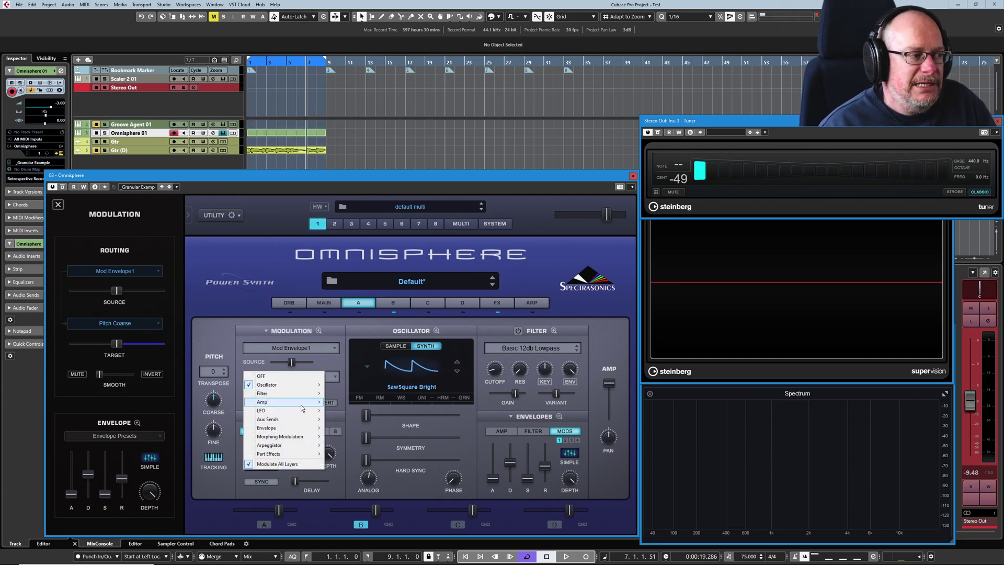
pyautogui.moveTo(305, 406)
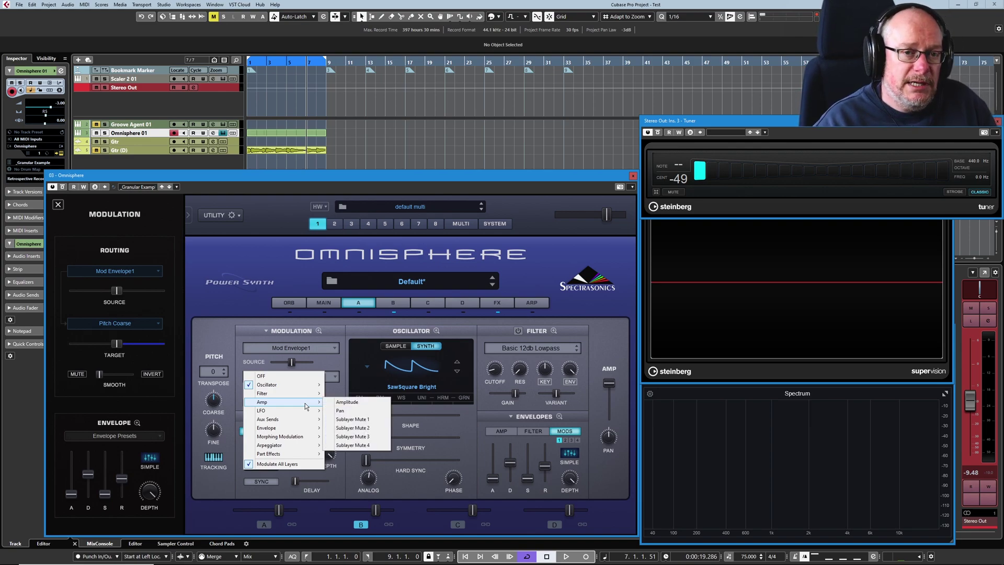
pyautogui.moveTo(305, 387)
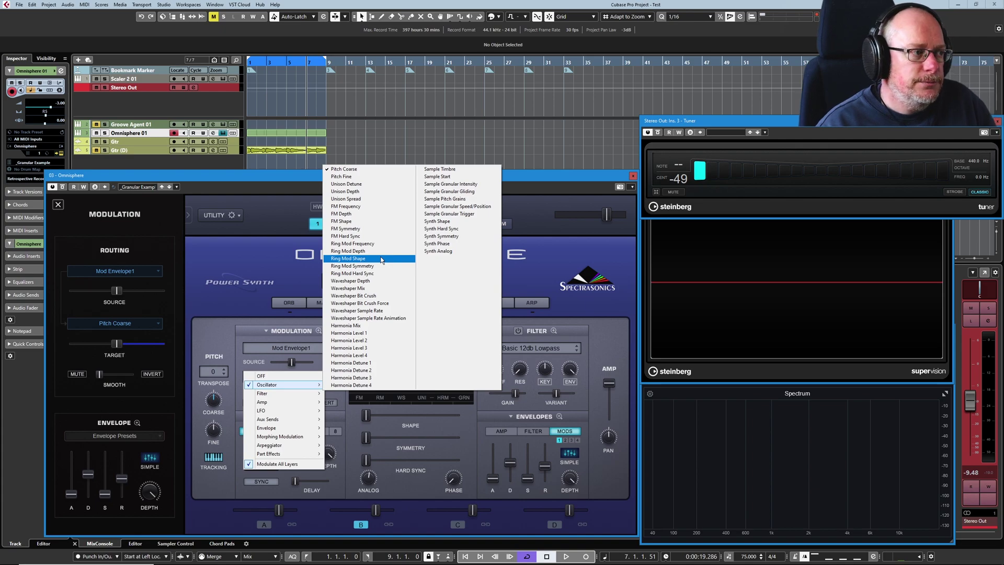
pyautogui.click(267, 269)
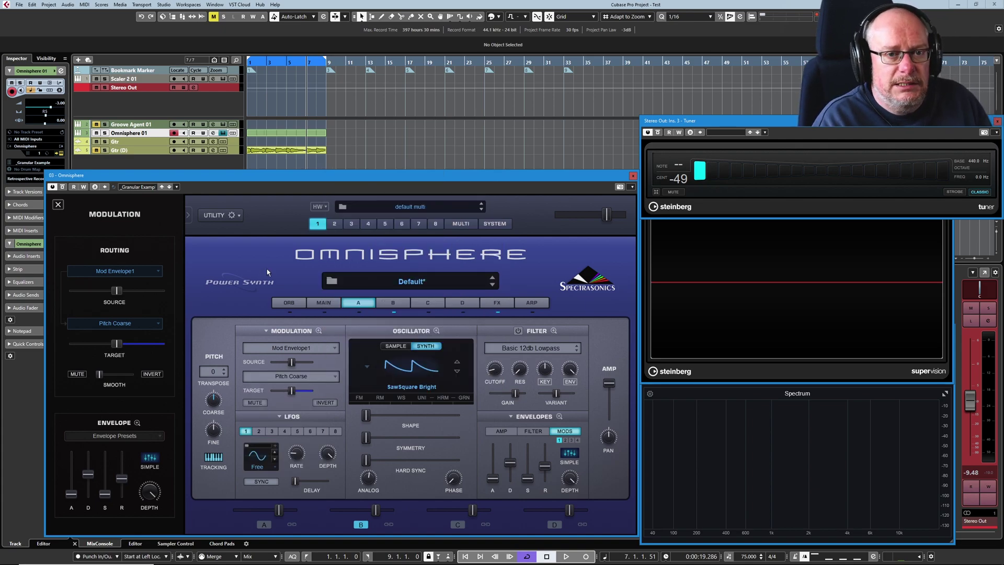